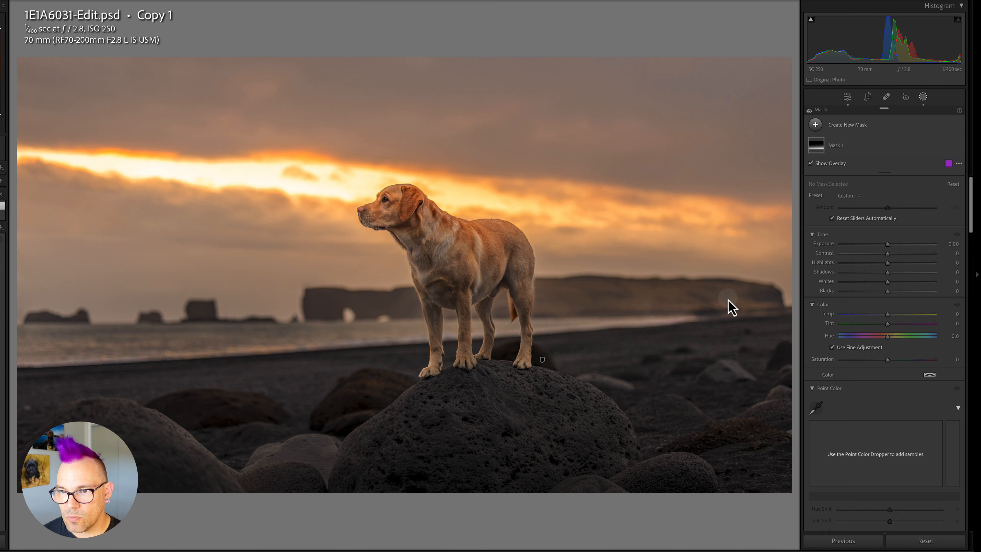
Create a new Select Sky mask on the photo.
click(923, 97)
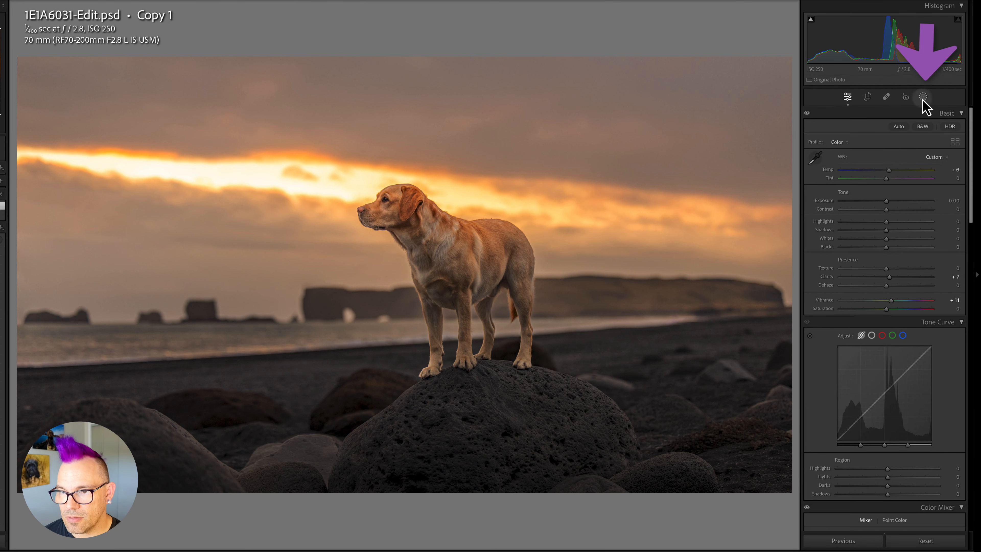
click(816, 125)
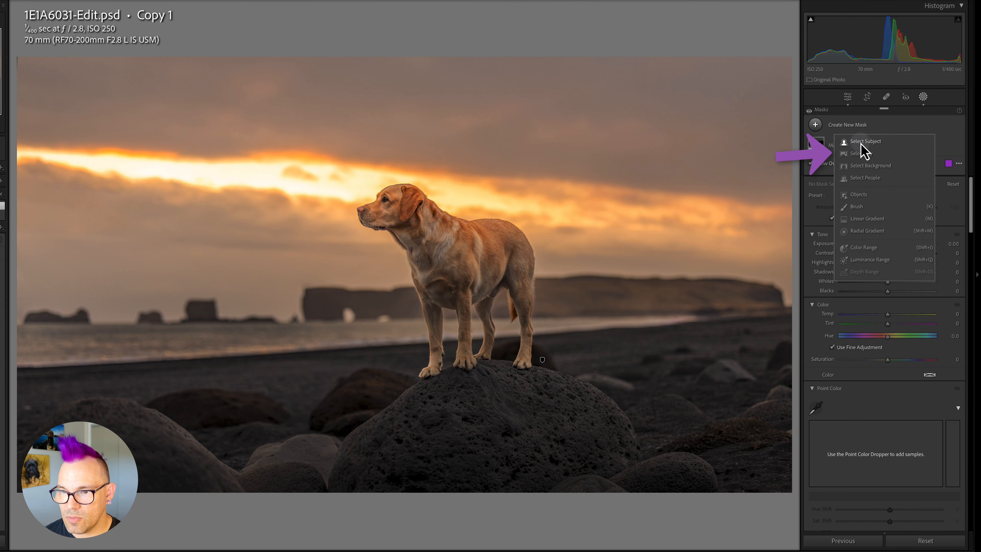
click(865, 153)
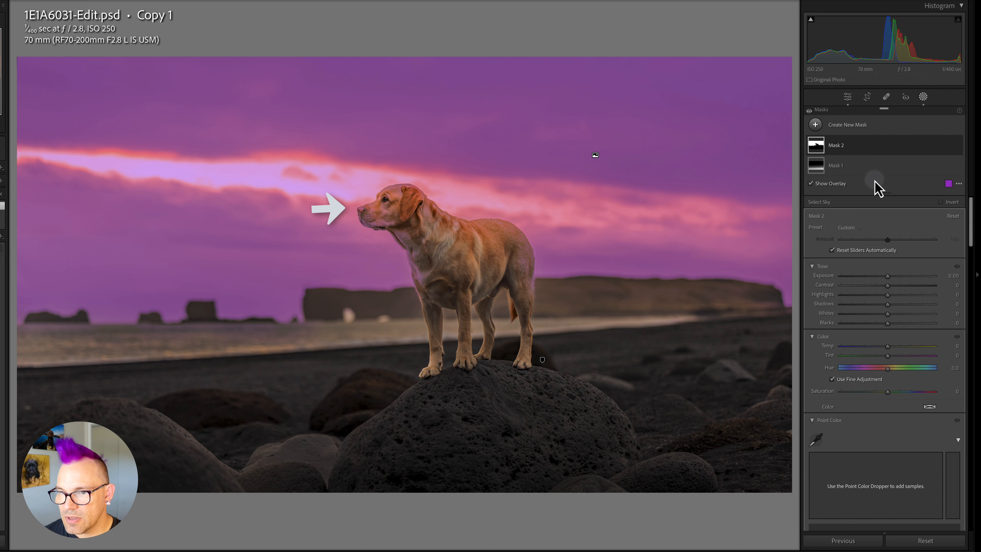
Subtract the subject (the dog) from the sky mask using Select Subject.
click(816, 152)
click(929, 169)
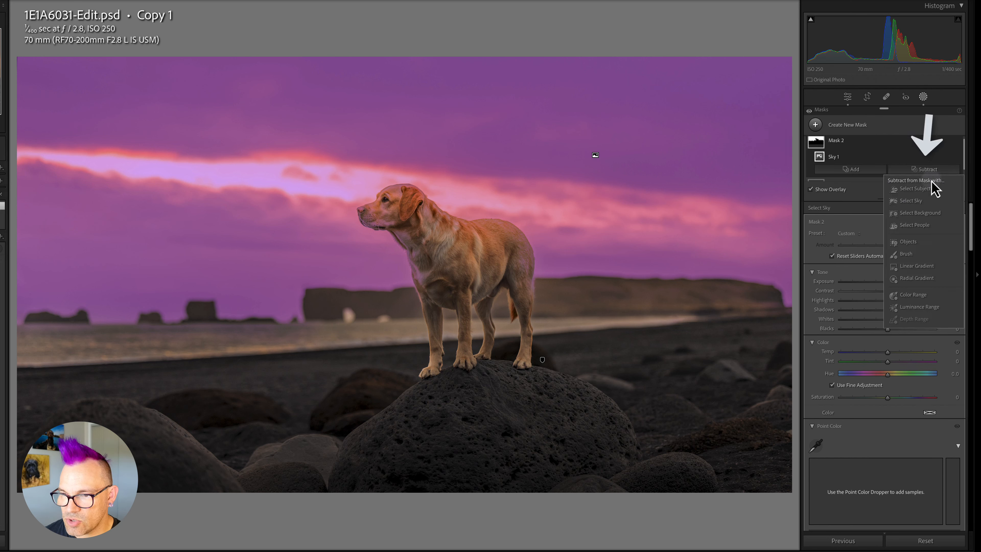
click(914, 188)
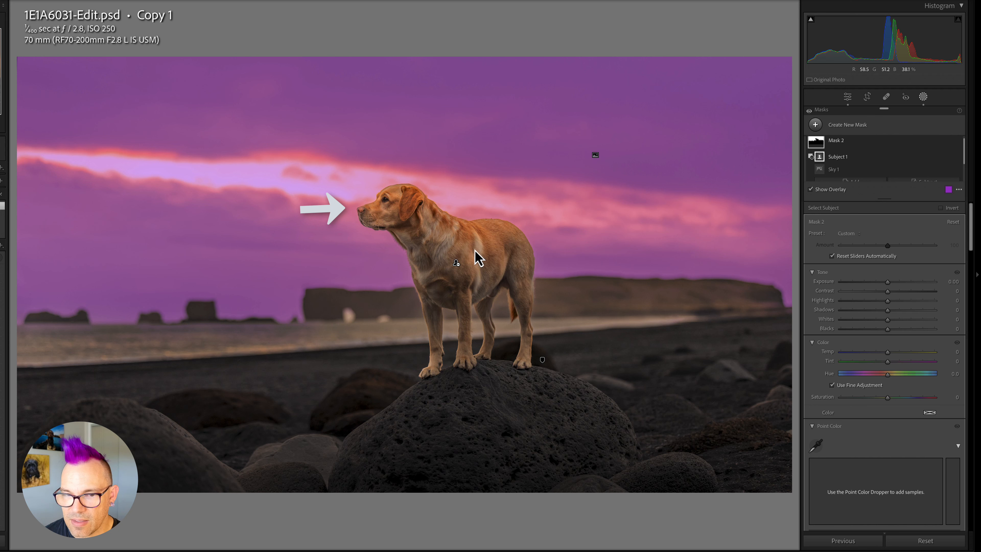
Inspect the mask in Image on White and Image on Black overlay modes, then return to Color Overlay.
click(958, 189)
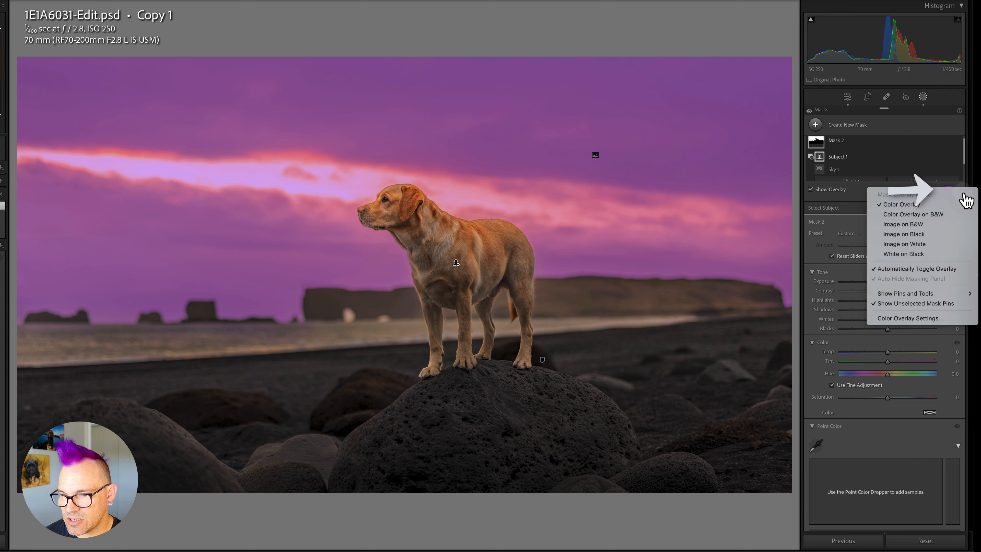
click(937, 247)
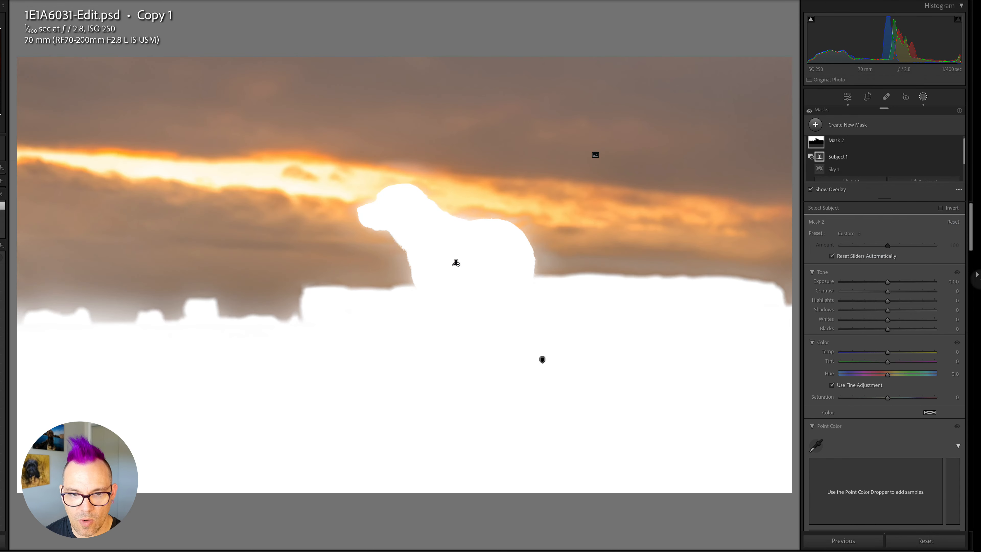
click(958, 190)
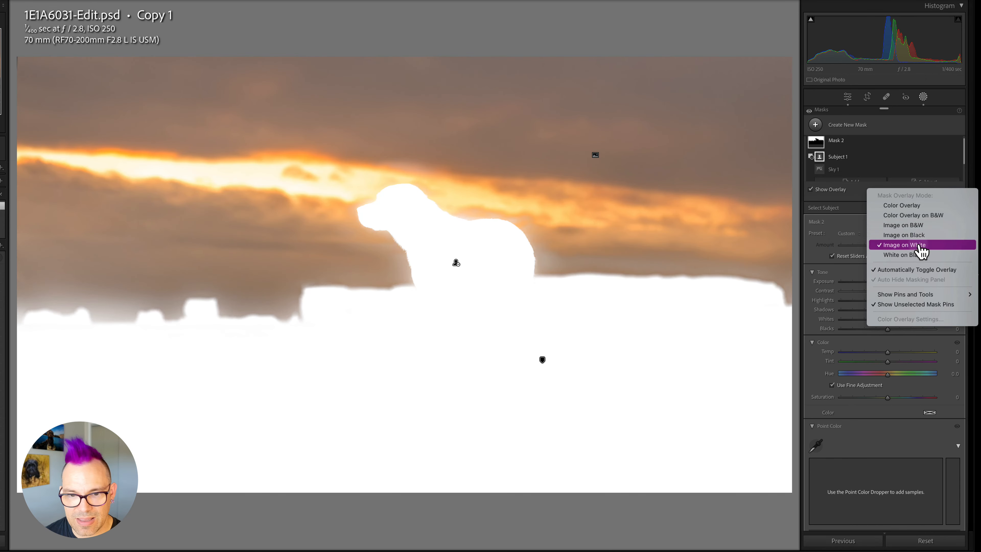
click(914, 235)
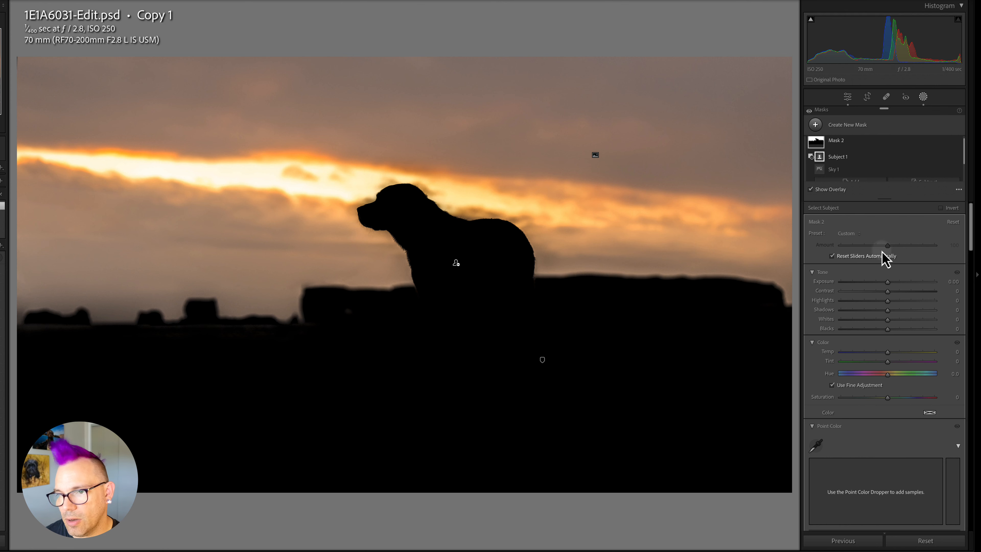
click(958, 189)
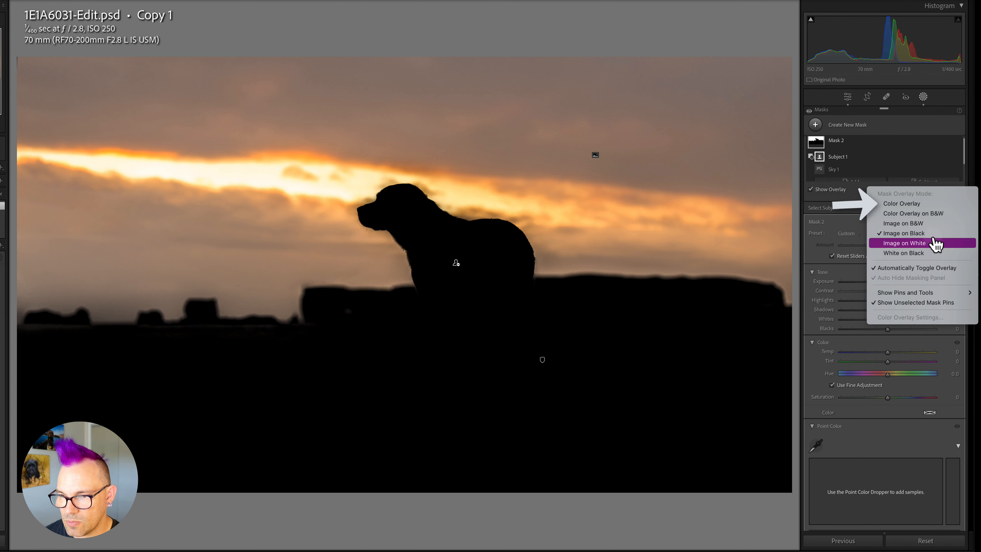
click(914, 203)
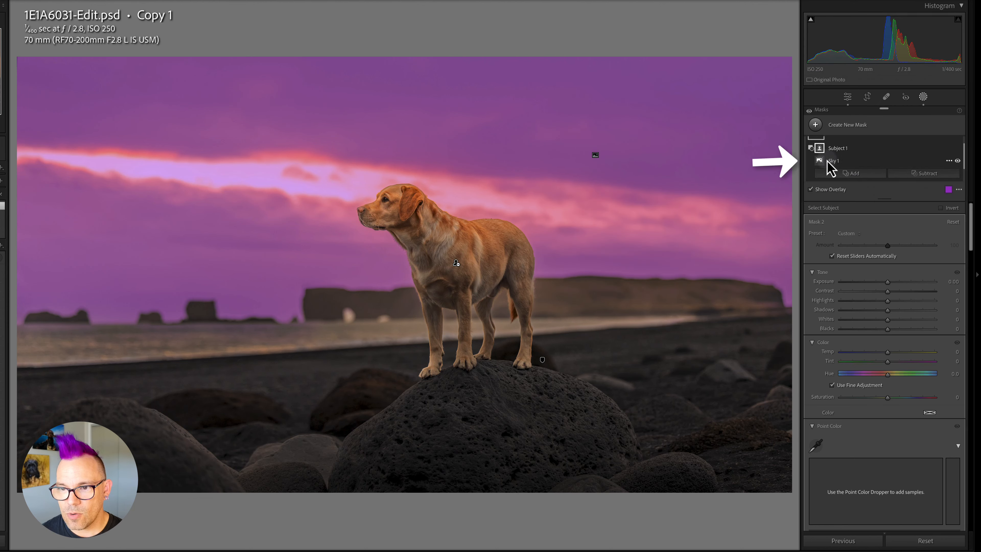
Select the Sky 1 component and sample the orange sunset glow with the Point Color dropper.
click(820, 161)
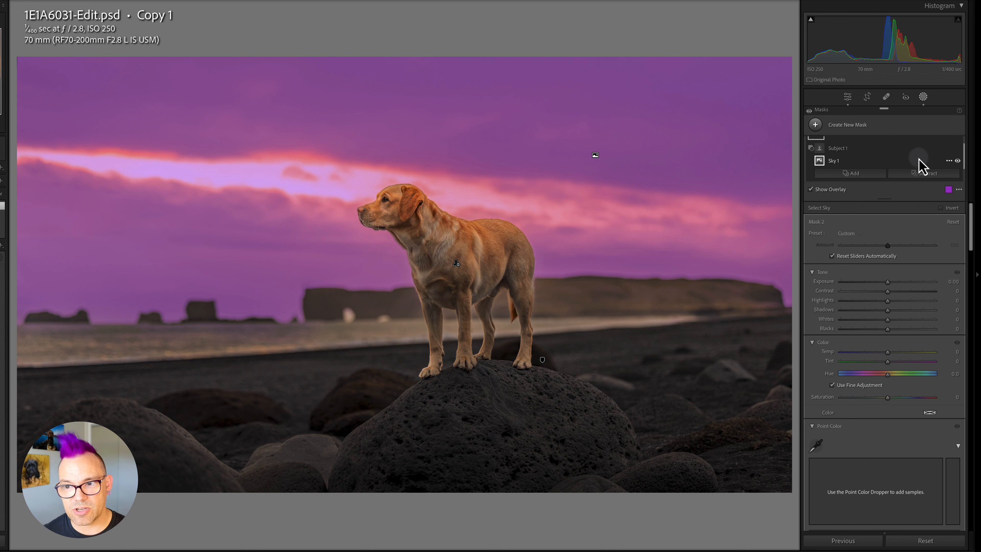
scroll(843, 360, down, 1)
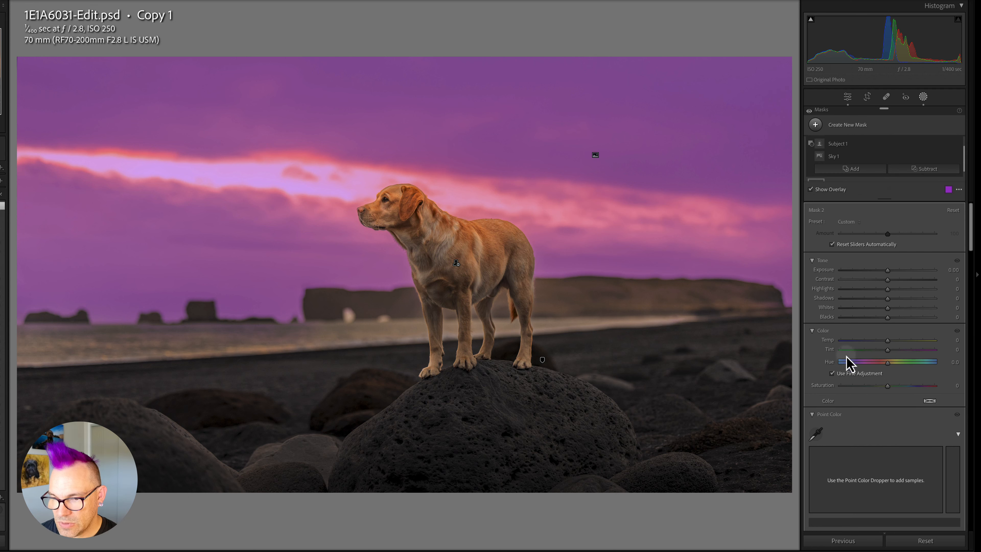
scroll(838, 383, down, 2)
scroll(837, 382, down, 3)
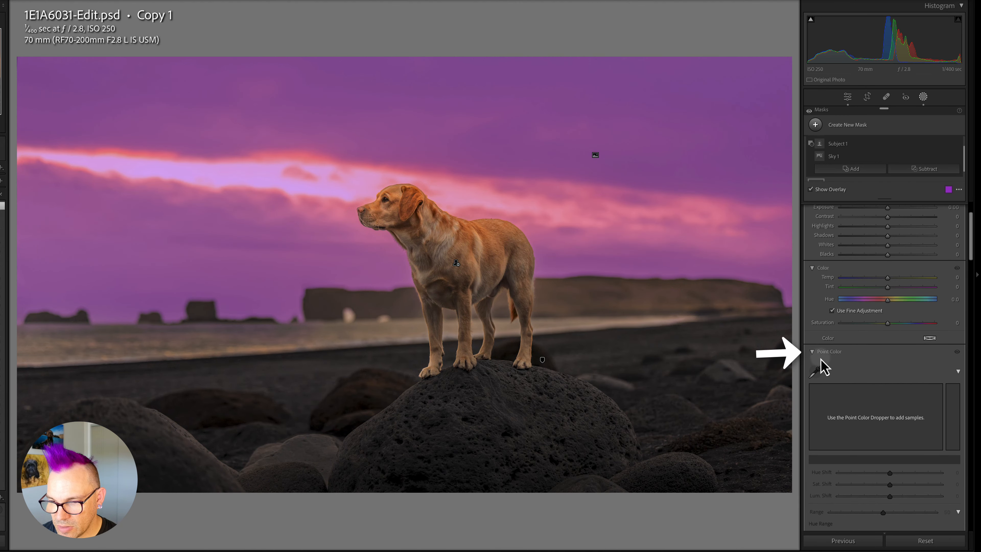
key(o)
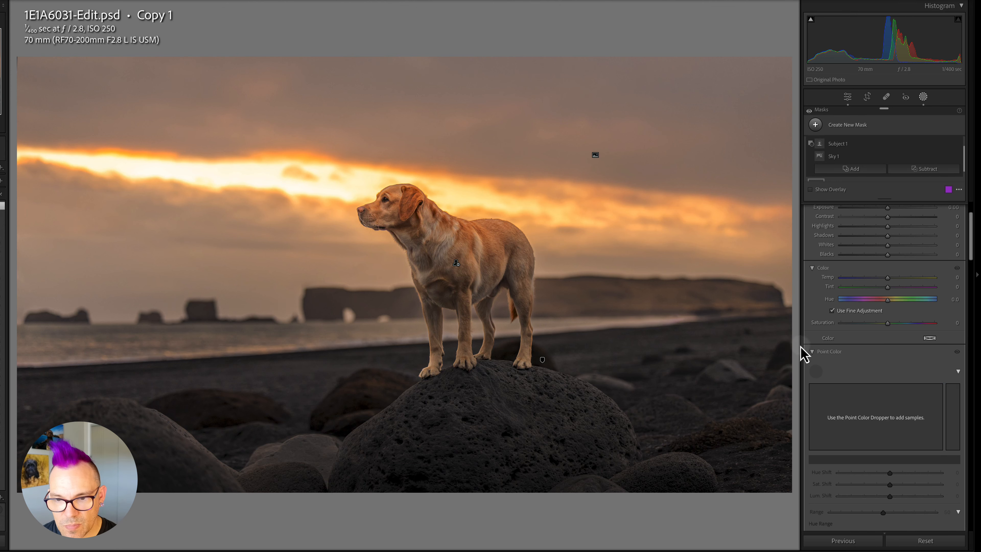
click(718, 215)
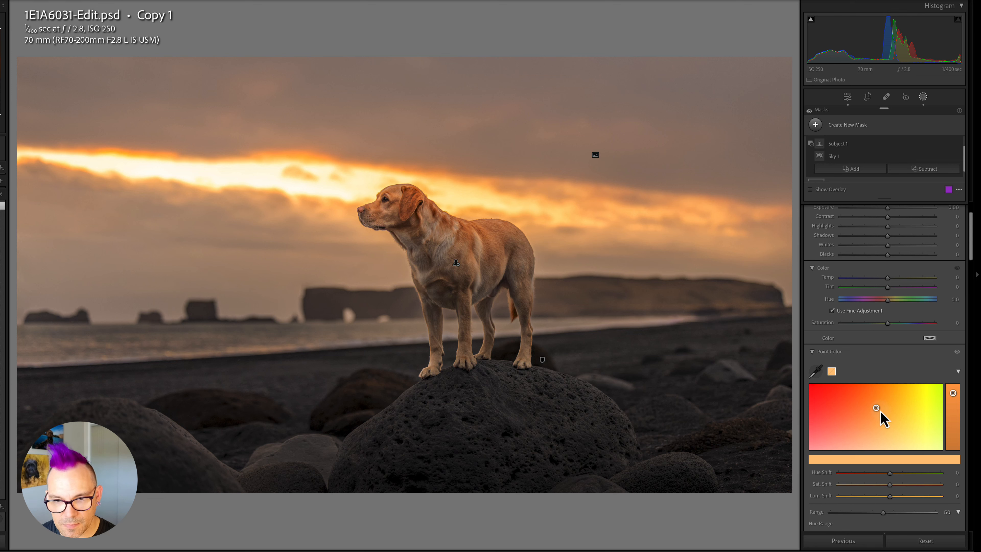
Set the Point Color Range for the orange sample to 100.
scroll(883, 428, down, 1)
scroll(887, 446, down, 5)
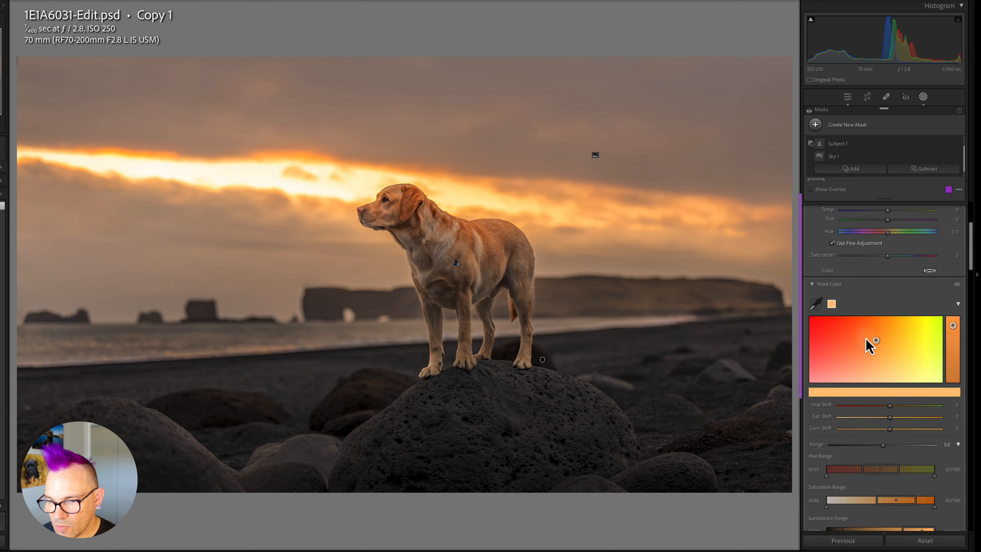
scroll(852, 371, down, 1)
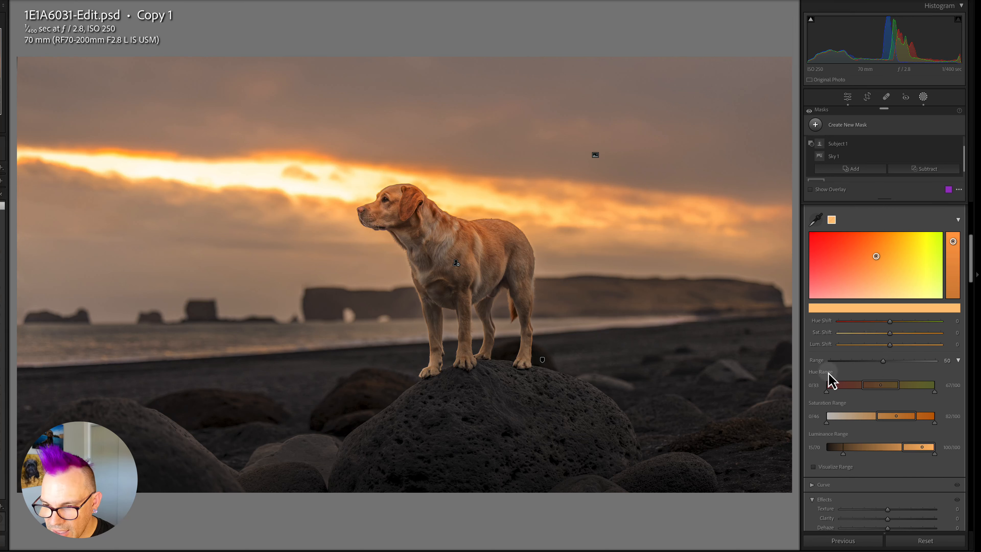
scroll(834, 381, down, 1)
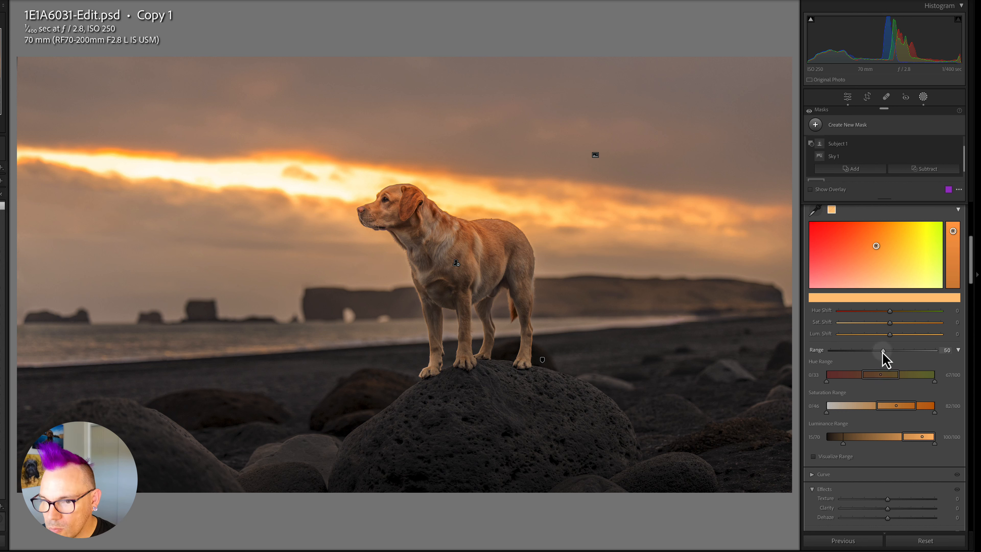
drag(883, 351, 943, 357)
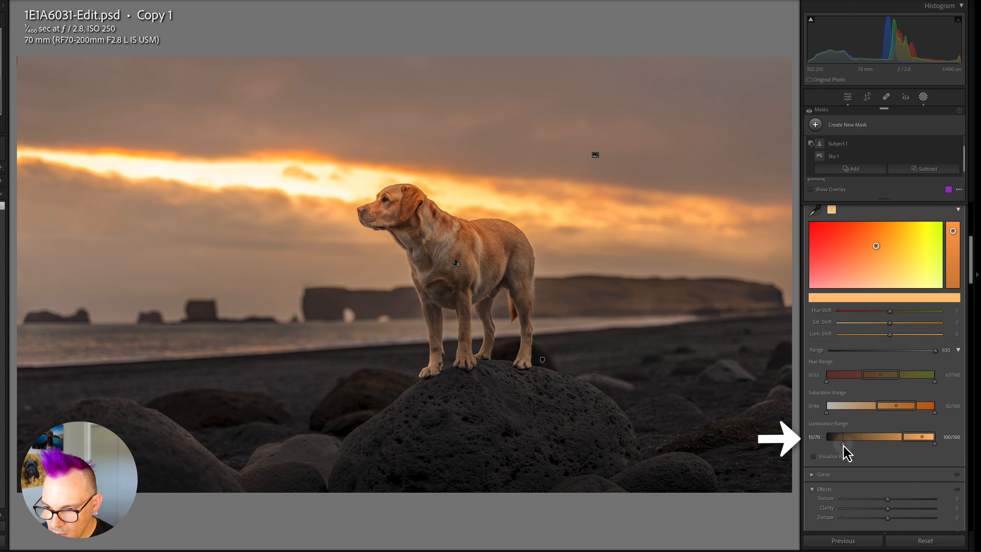
Narrow the orange sample's Luminance Range and Saturation Range by moving their lower limits.
drag(843, 445, 844, 446)
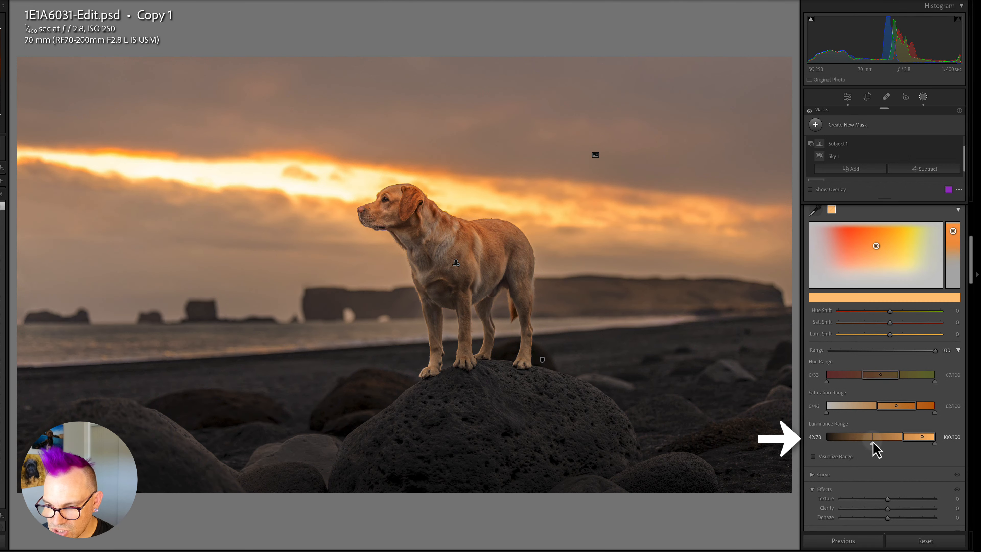
drag(878, 448, 873, 448)
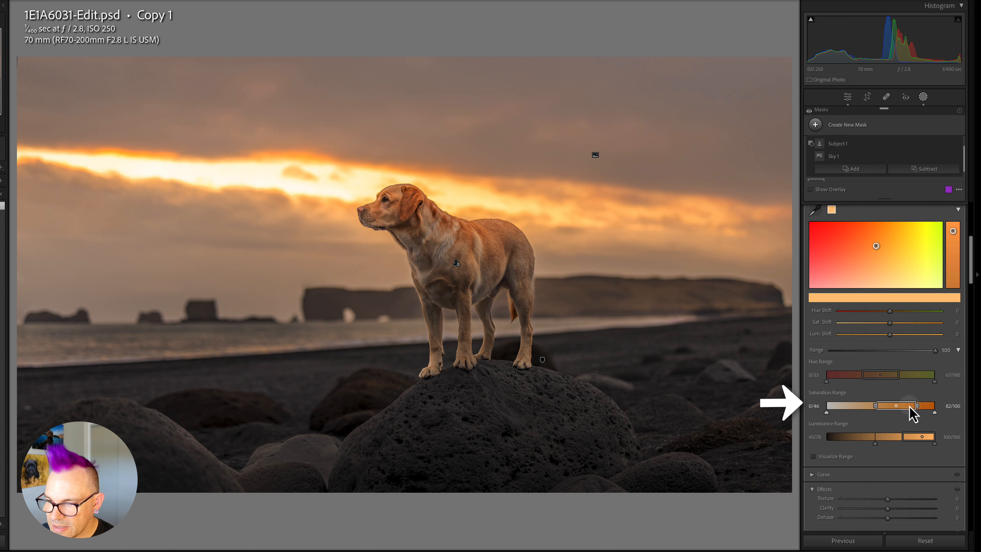
drag(887, 407, 843, 410)
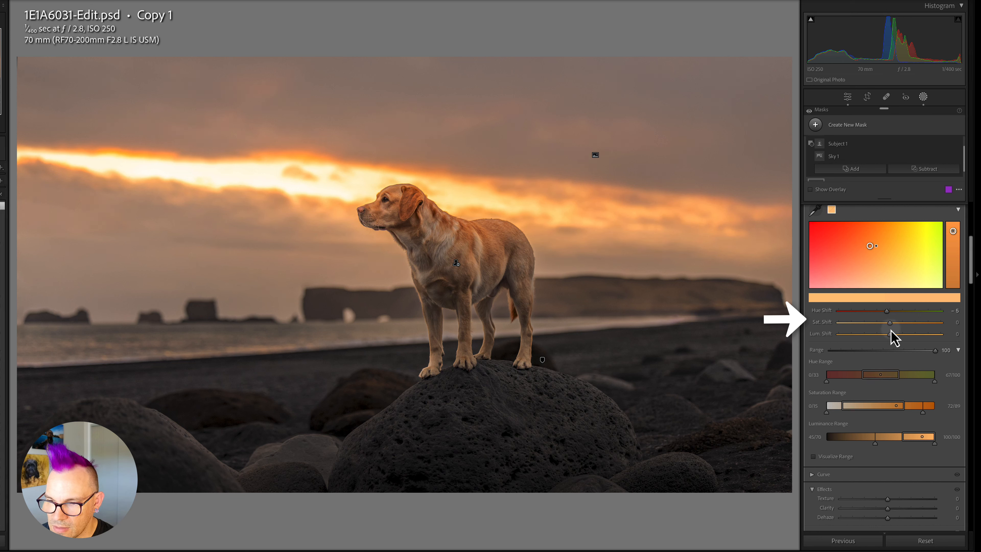
Shift the orange sample's hue to -5, saturation to 12 and luminance to 12.
drag(889, 324, 895, 325)
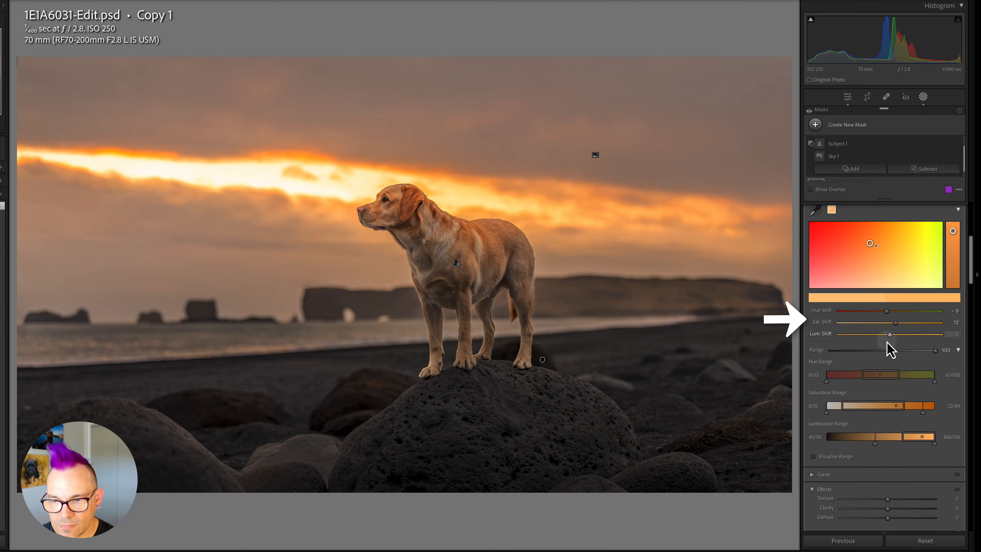
drag(889, 335, 892, 335)
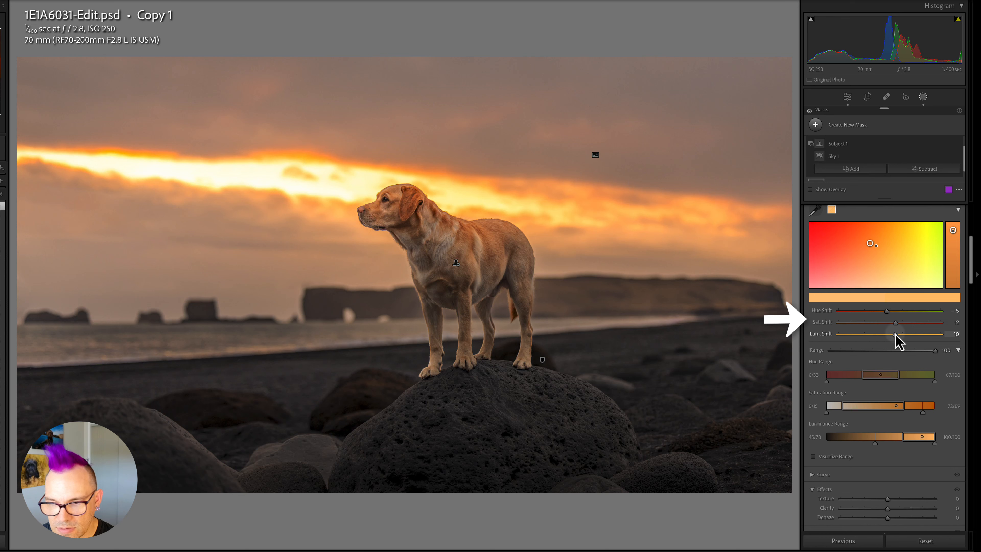
drag(895, 333, 897, 343)
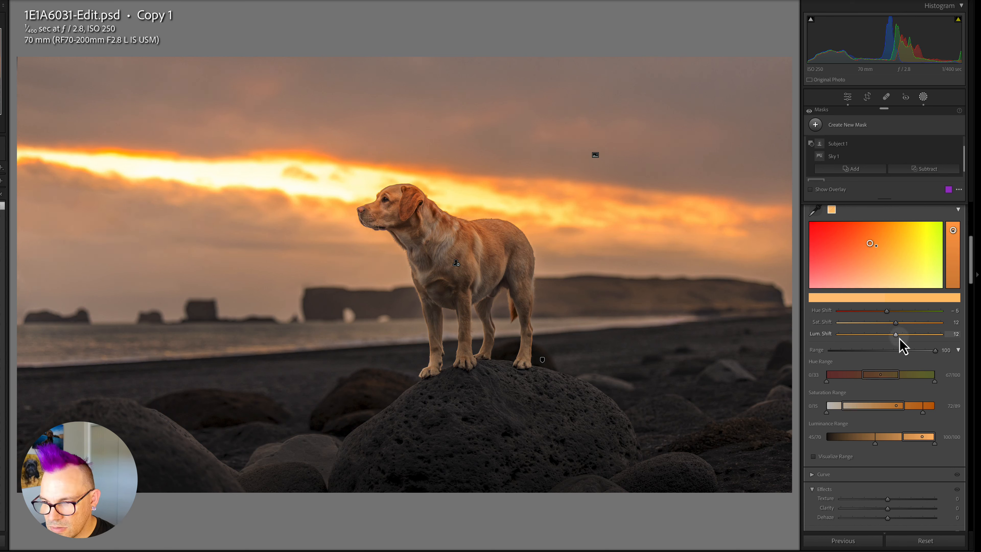
Sample a second color from the grey upper clouds and set its Range to 100.
click(815, 210)
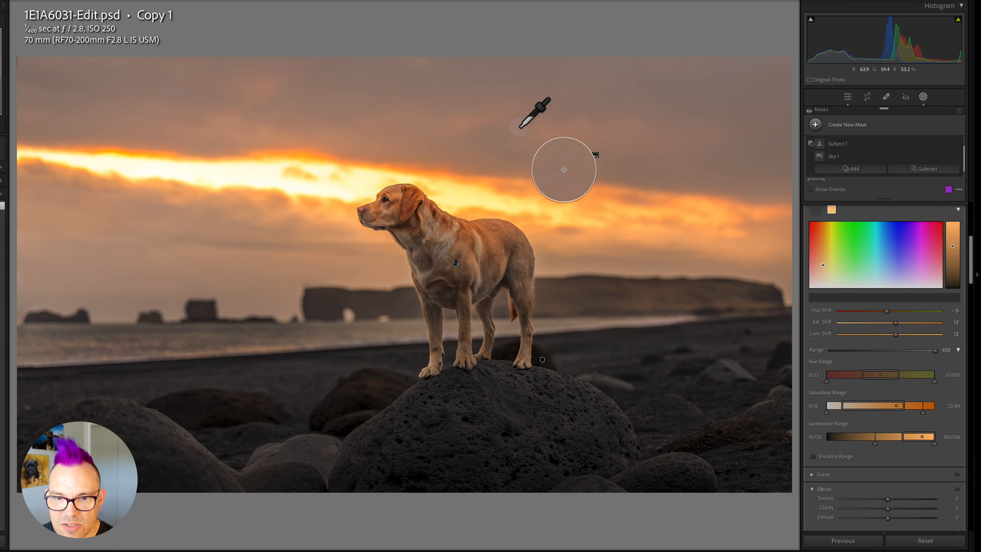
click(474, 69)
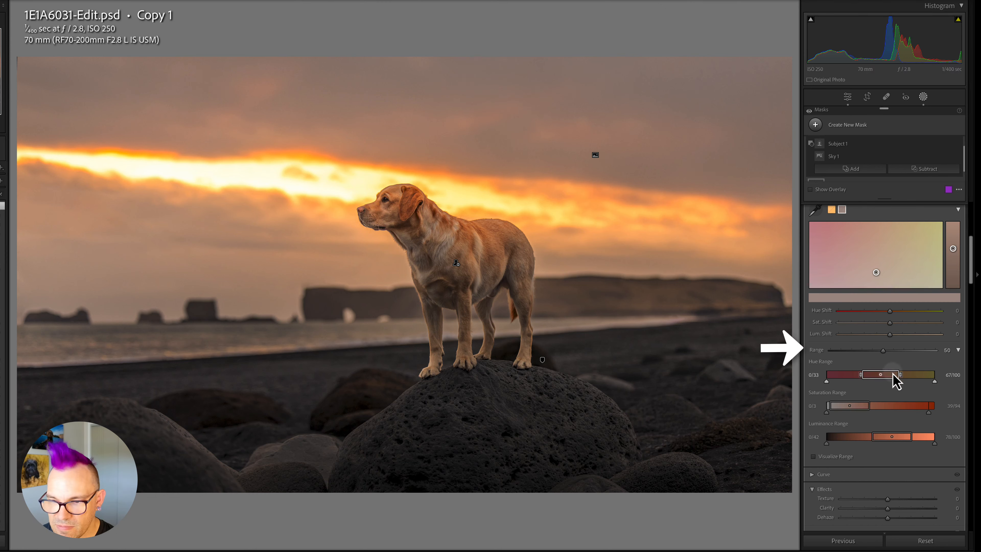
drag(884, 352, 945, 354)
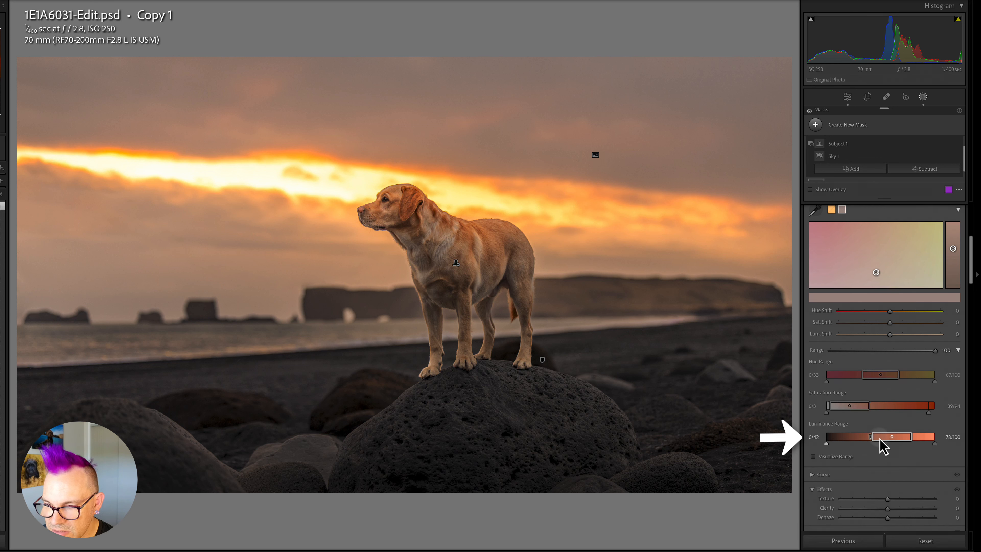
Narrow the cloud sample's Luminance Range and set Hue Shift 8, Sat Shift 6, Lum Shift -26.
drag(870, 439, 829, 439)
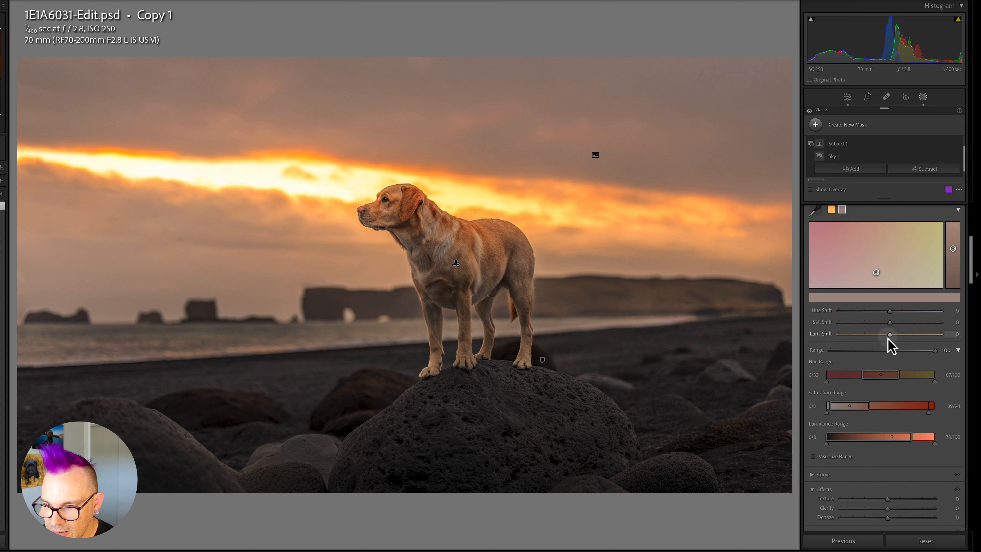
mouse_move(890, 334)
mouse_down()
mouse_move(875, 335)
mouse_move(894, 322)
mouse_move(889, 313)
mouse_move(899, 319)
mouse_up()
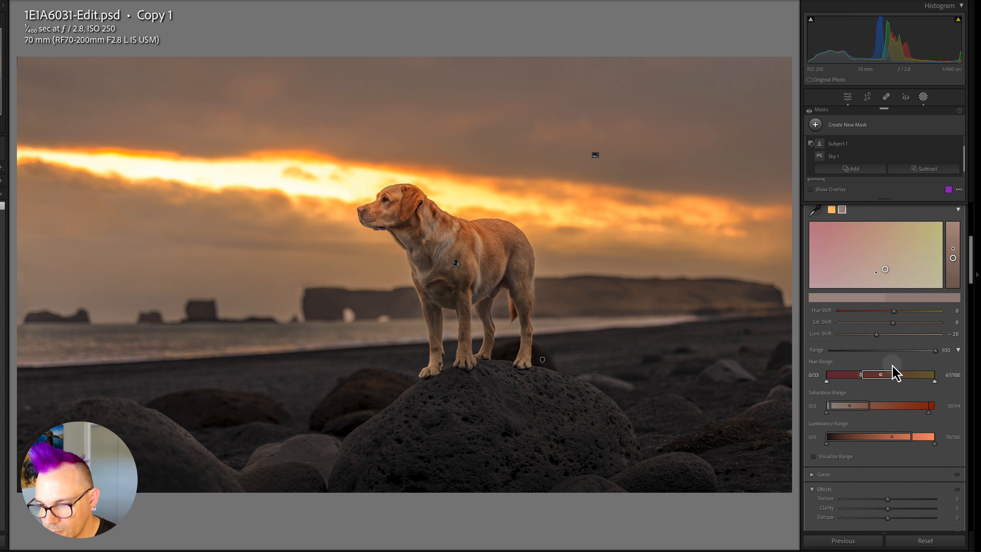
Toggle the Point Color adjustments off and on to compare the sky before and after.
scroll(893, 372, up, 2)
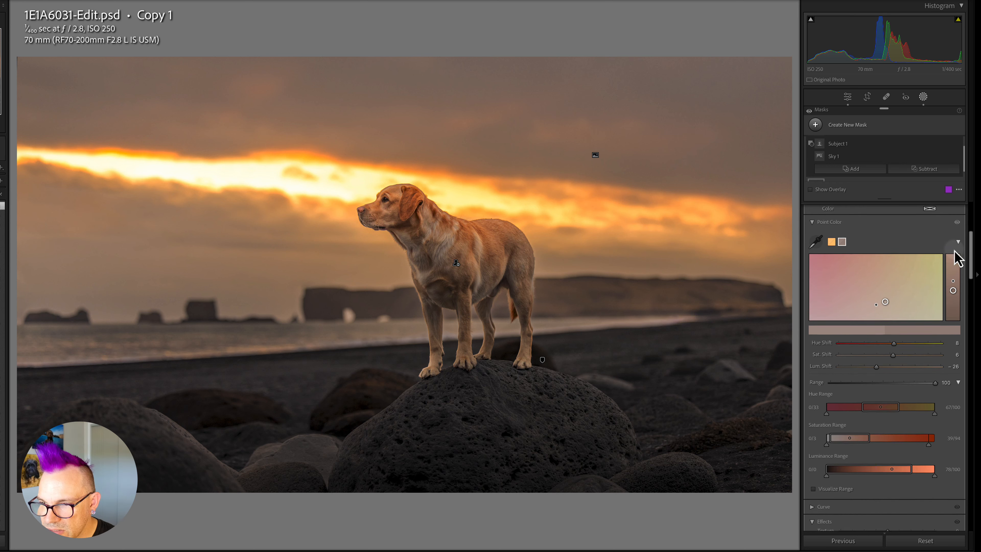
click(957, 227)
click(956, 227)
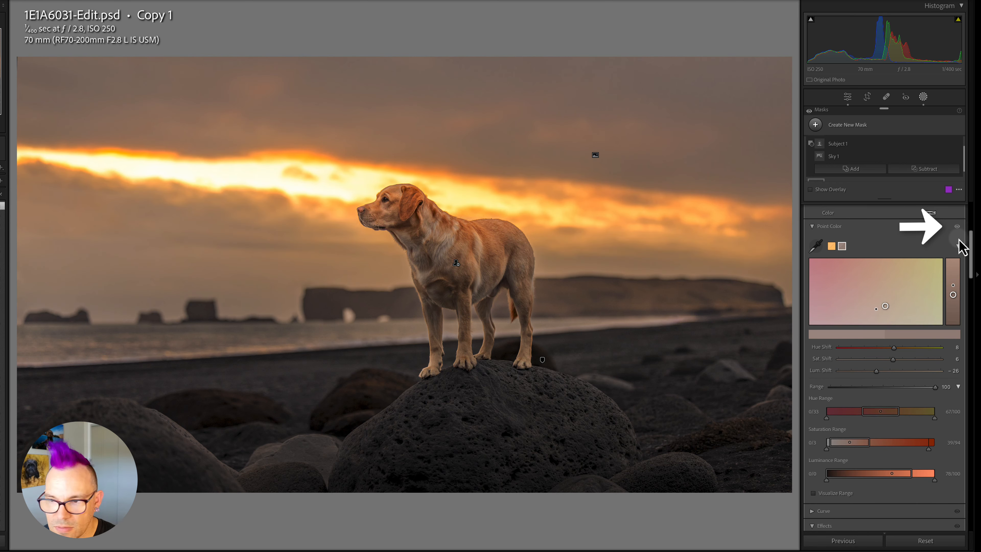
click(957, 228)
click(957, 228)
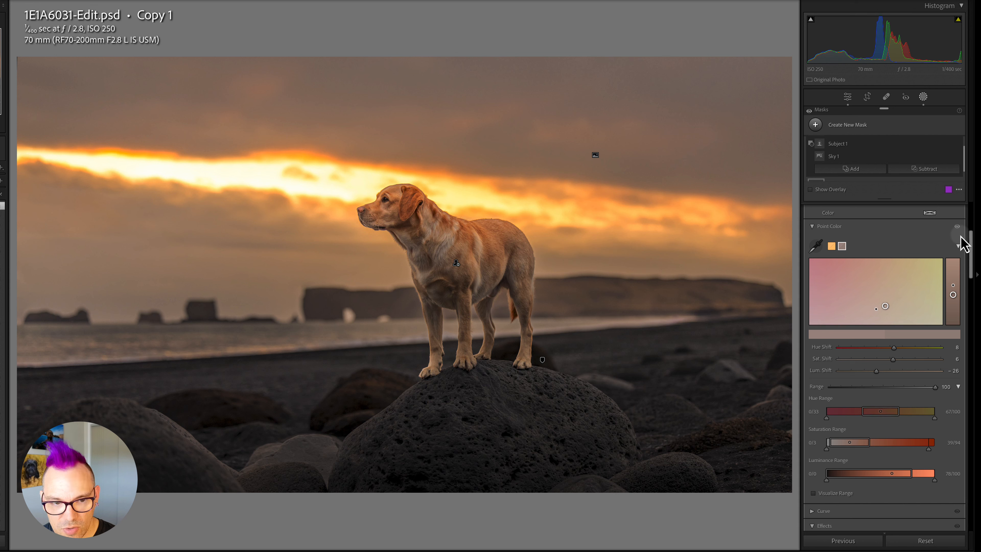
scroll(865, 333, down, 6)
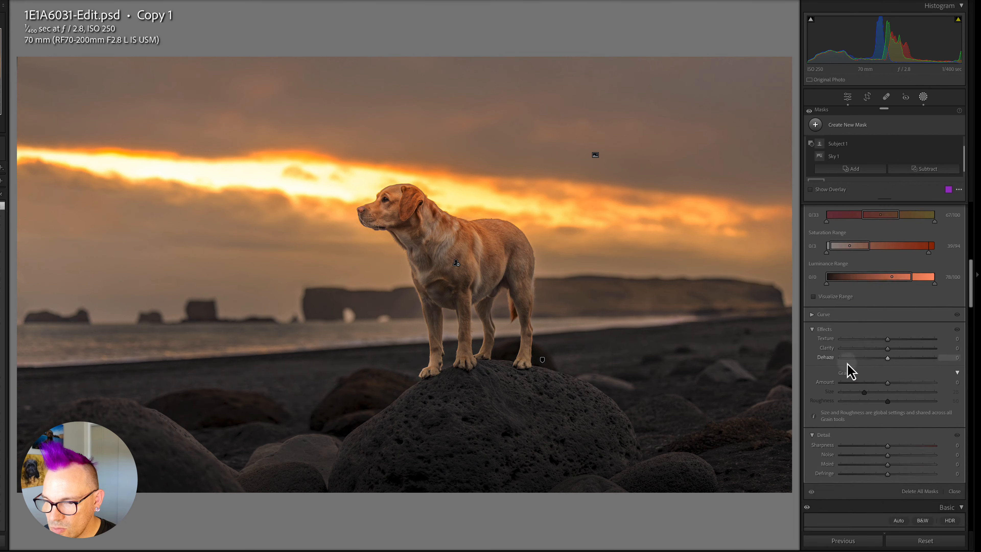
Set the sky mask's Dehaze to 16.
drag(886, 348, 898, 353)
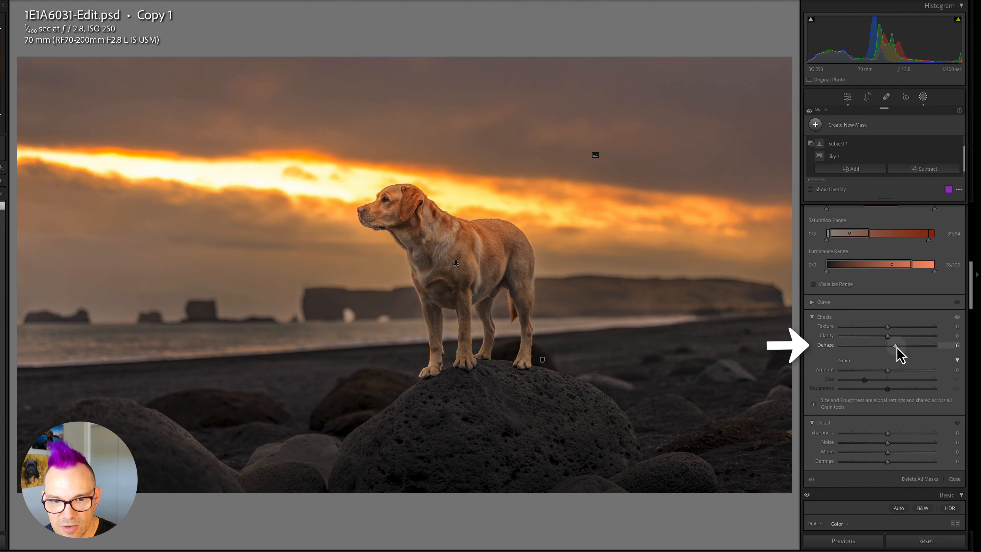
scroll(910, 280, up, 5)
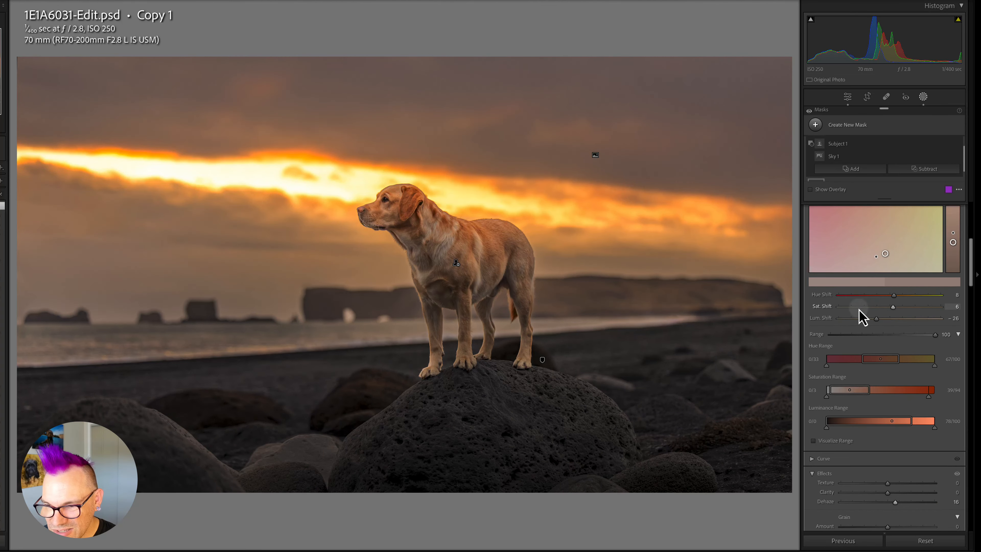
scroll(861, 317, up, 3)
Sample a third Point Color from the upper clouds above the sunset and nudge its Hue Shift.
click(832, 295)
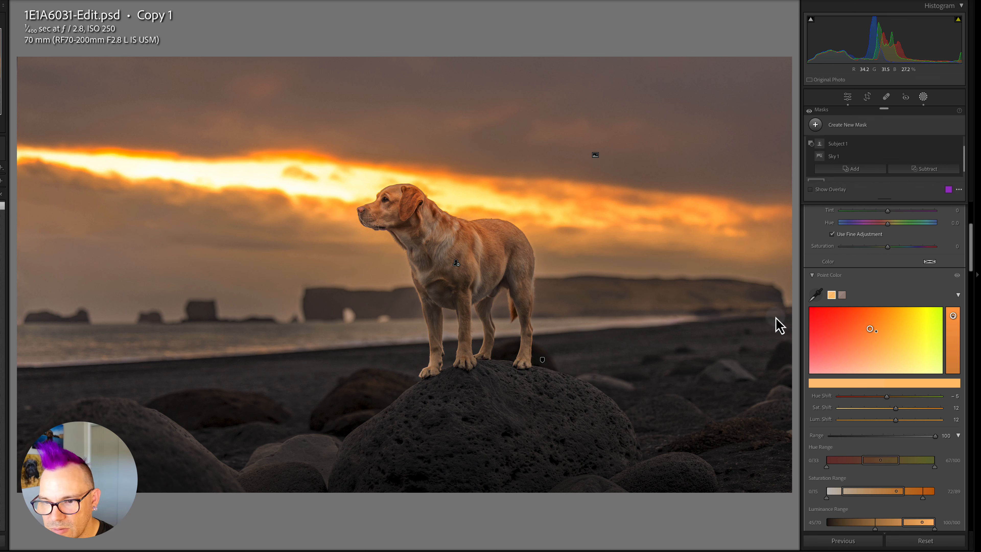
click(816, 294)
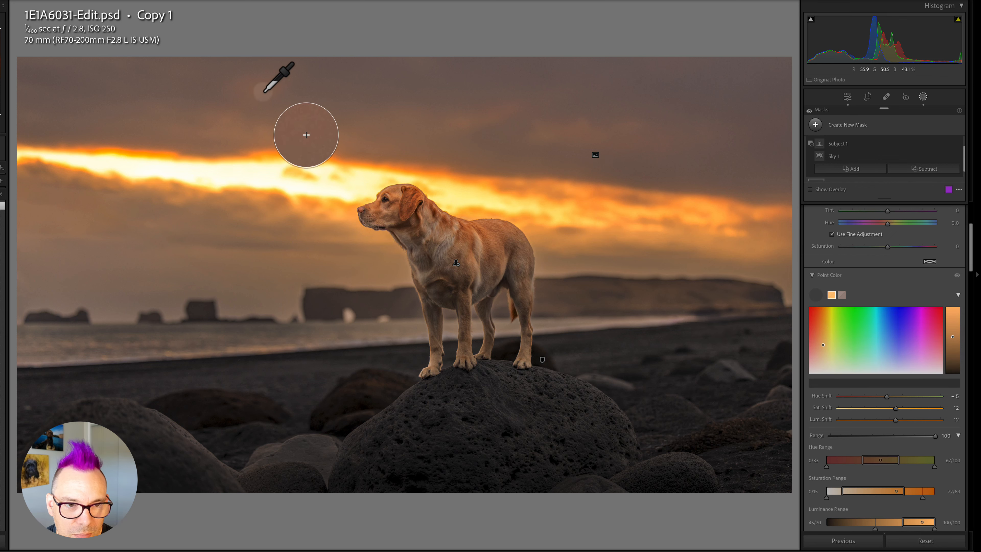
click(298, 111)
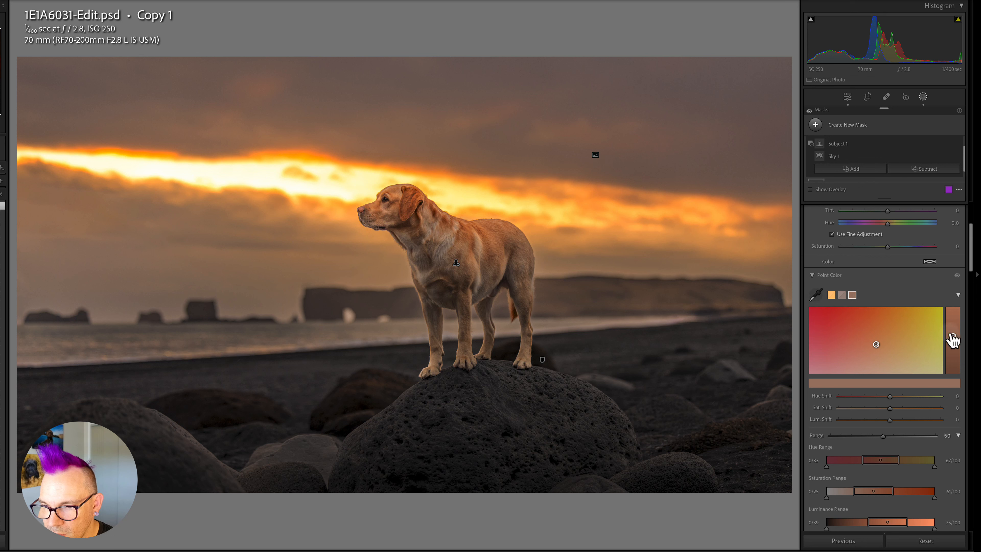
drag(888, 398, 894, 406)
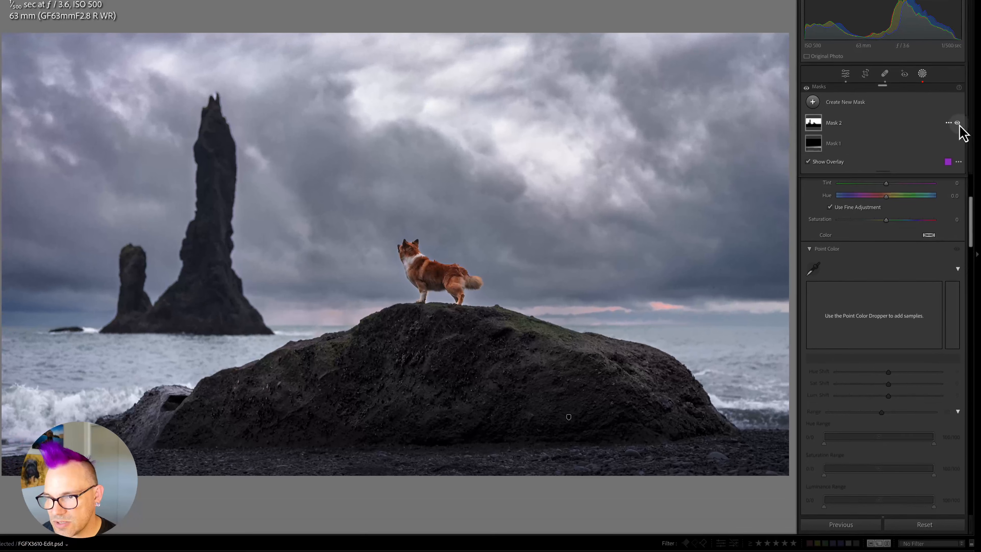
Delete the existing sky-minus-subject mask on the FGFX3610-Edit photo.
click(960, 148)
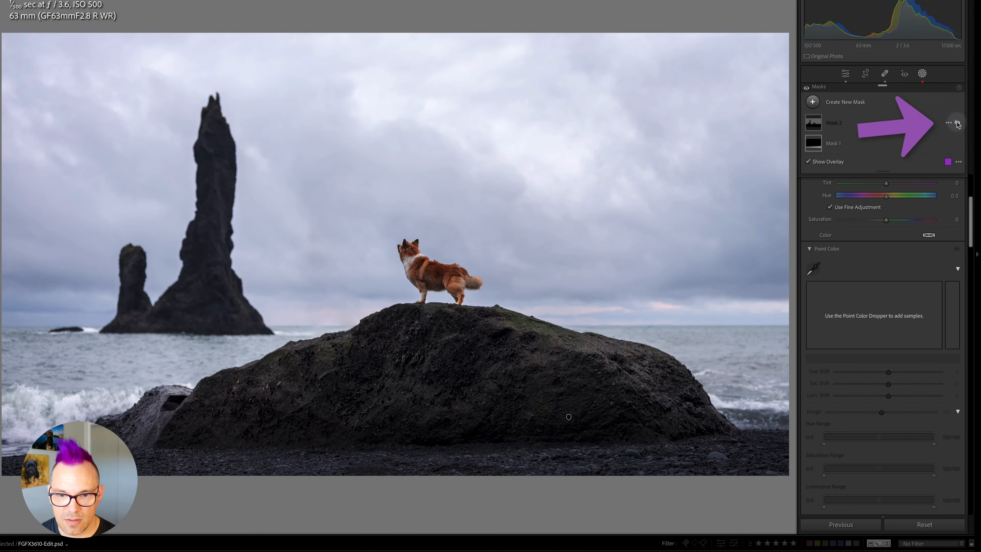
click(957, 124)
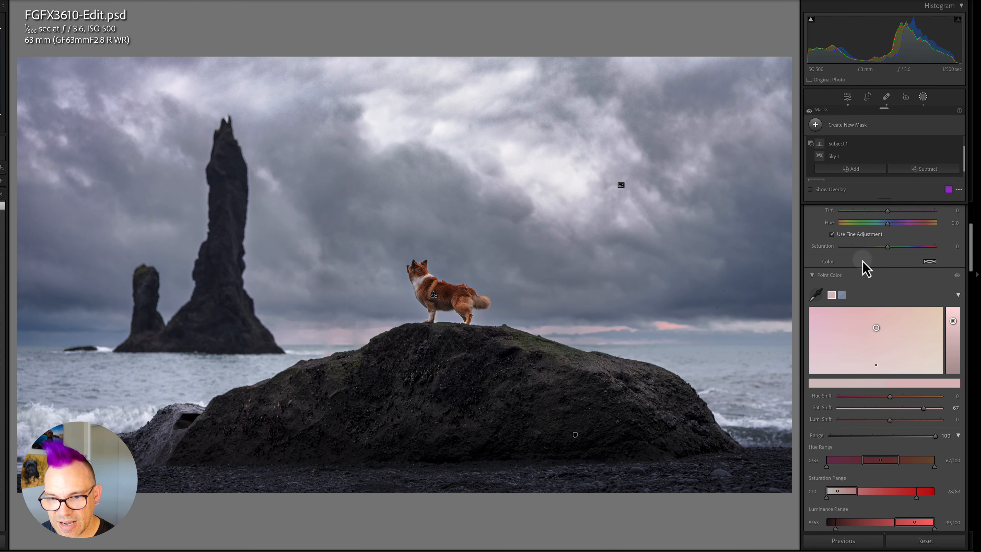
scroll(925, 390, up, 4)
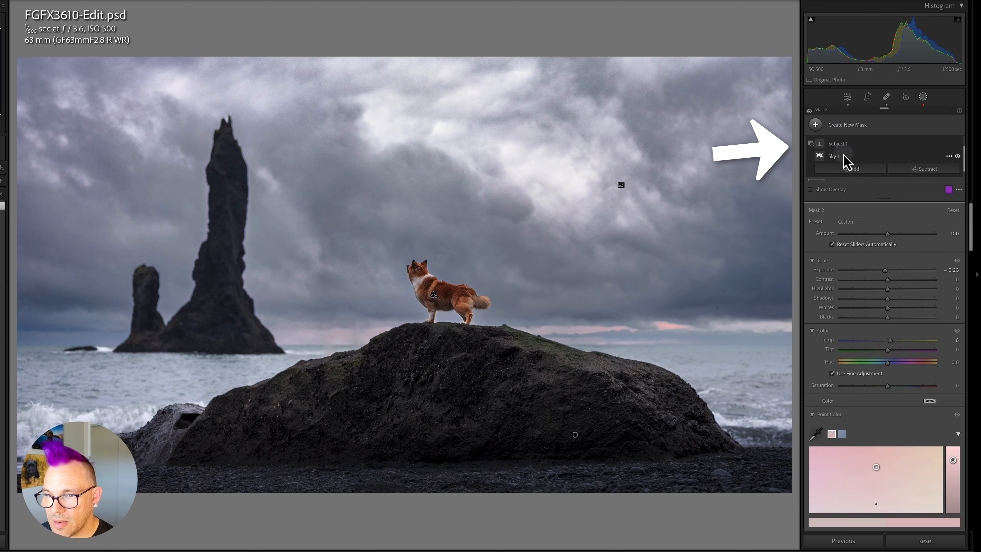
scroll(846, 158, up, 2)
click(815, 147)
key(Delete)
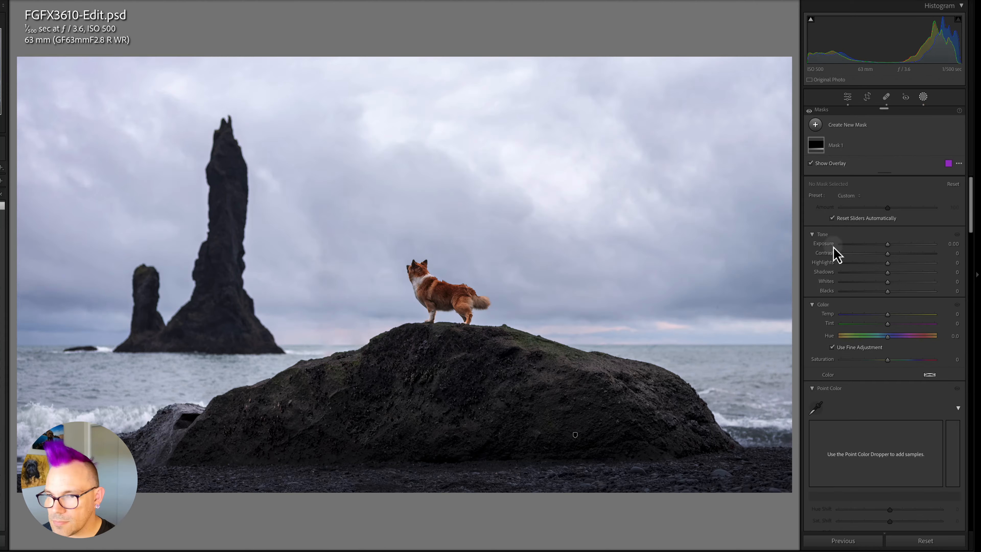
Create a new Select Sky mask and subtract Select Subject from it.
click(815, 126)
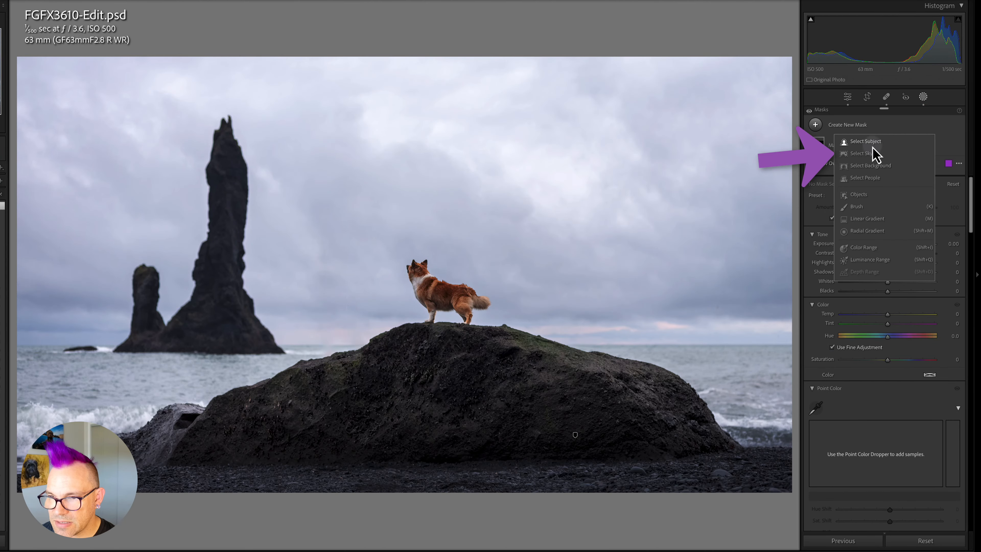
click(861, 154)
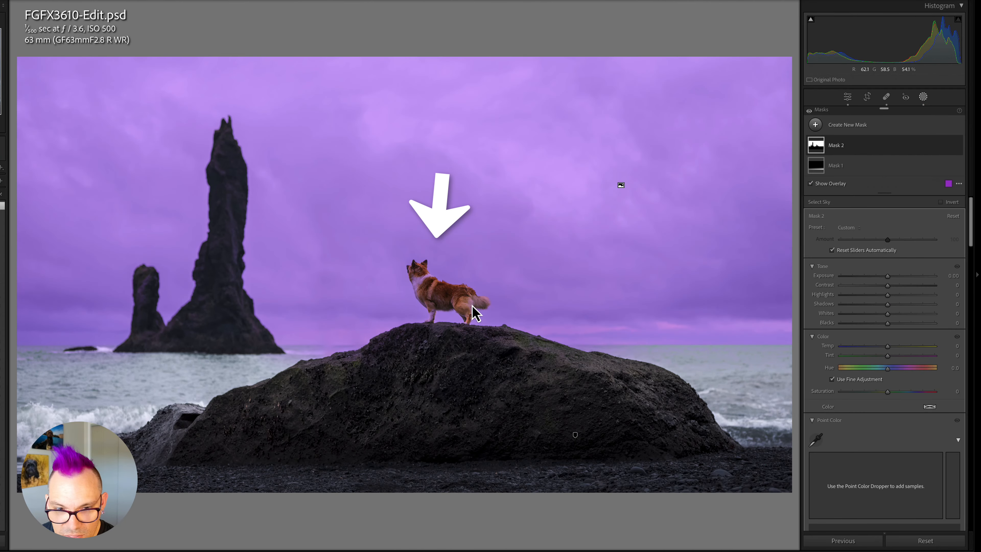
click(817, 146)
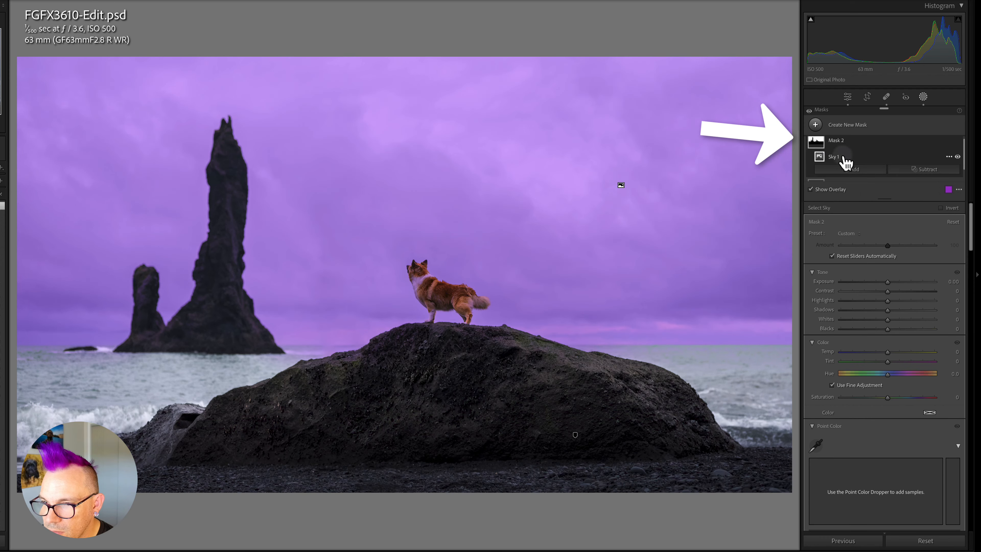
click(934, 172)
click(924, 196)
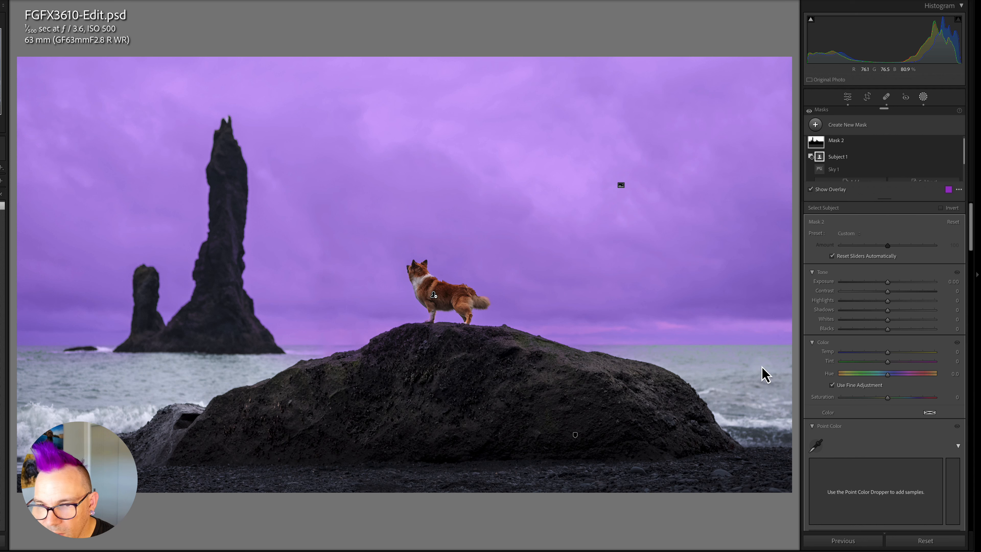
Intersect the new sky mask with a Luminance Range.
click(952, 144)
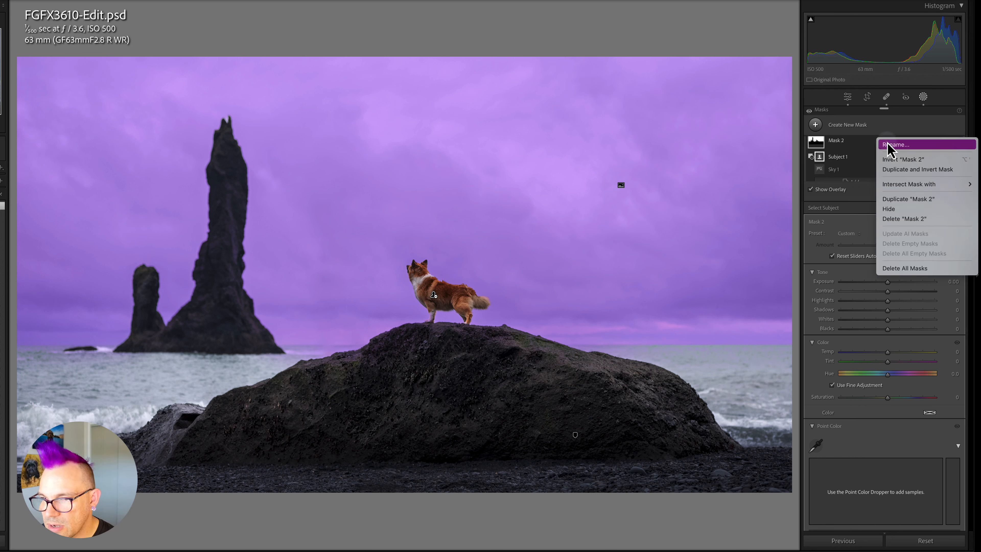
mouse_move(912, 189)
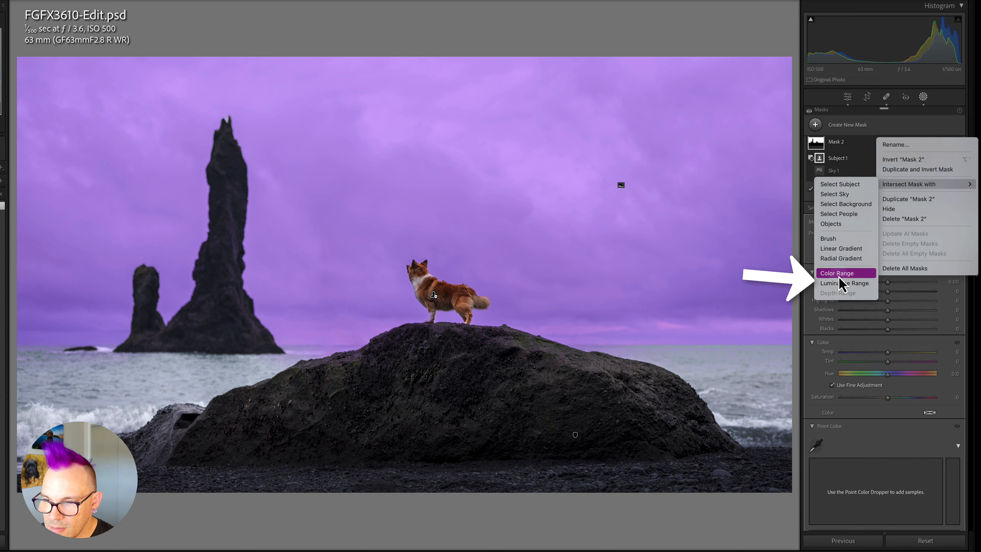
click(846, 283)
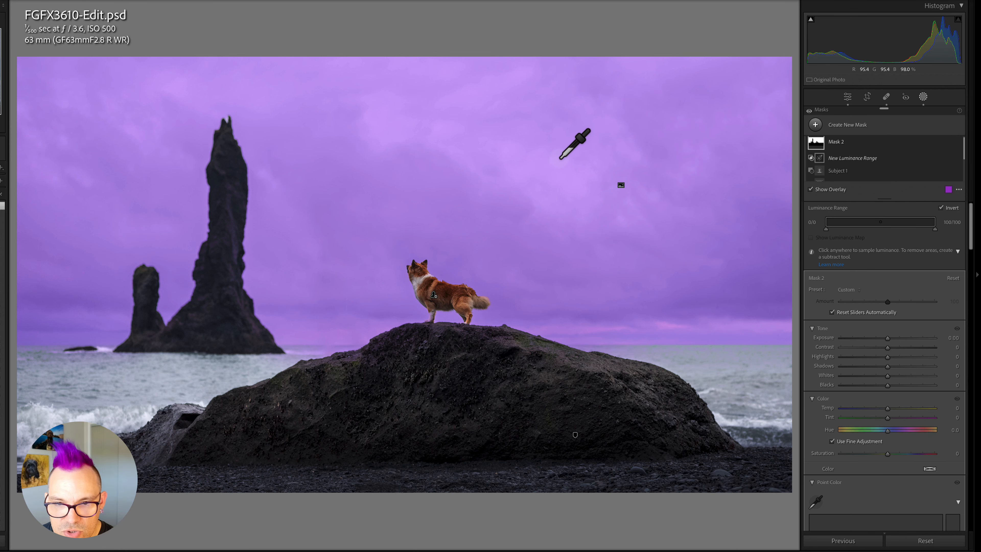
Sample the luminance from the bright upper clouds and narrow the range to only the brightest tones.
key(o)
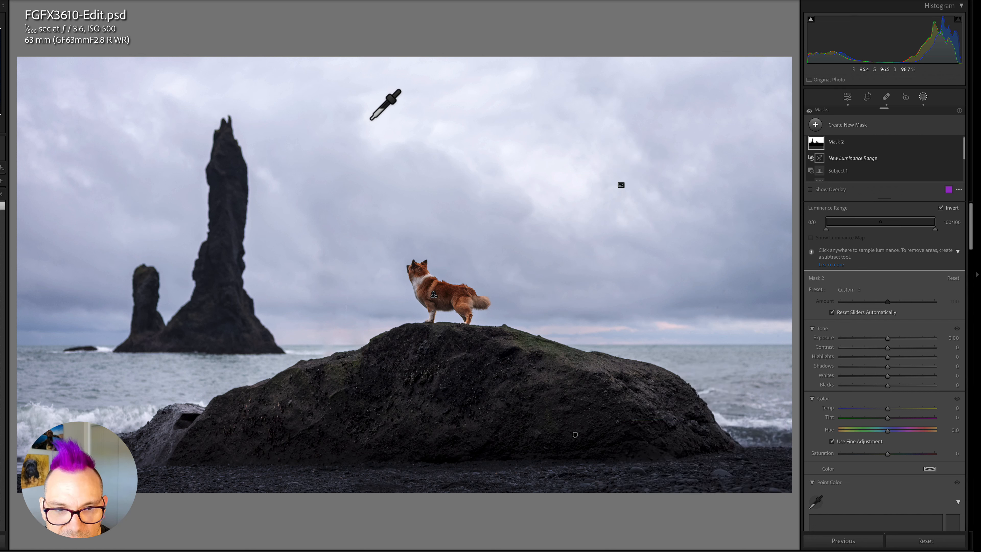
click(371, 118)
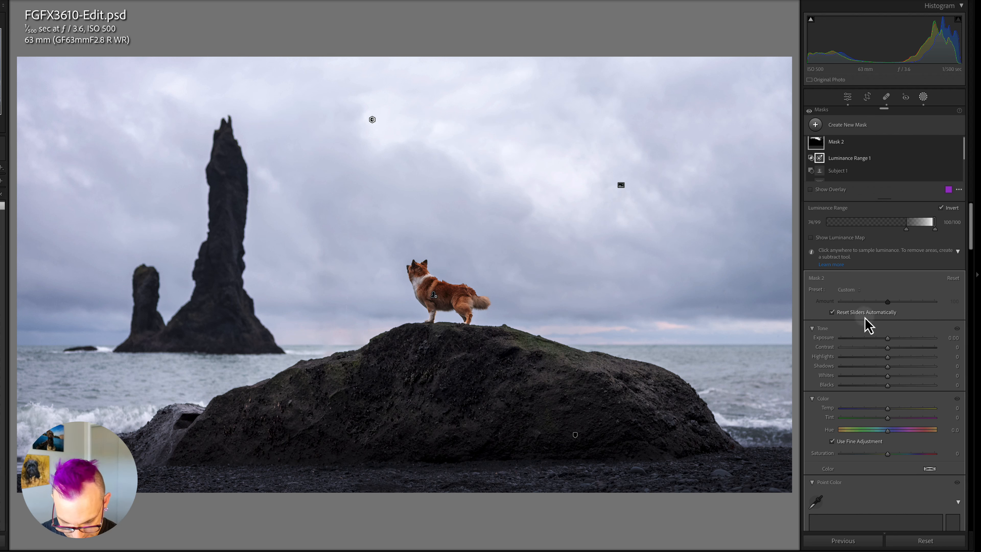
key(o)
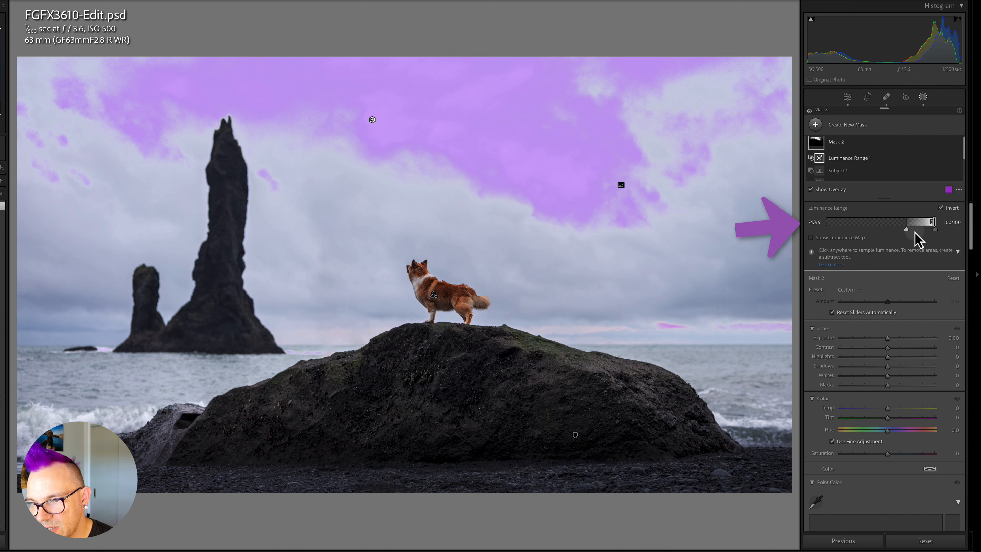
drag(906, 231, 928, 232)
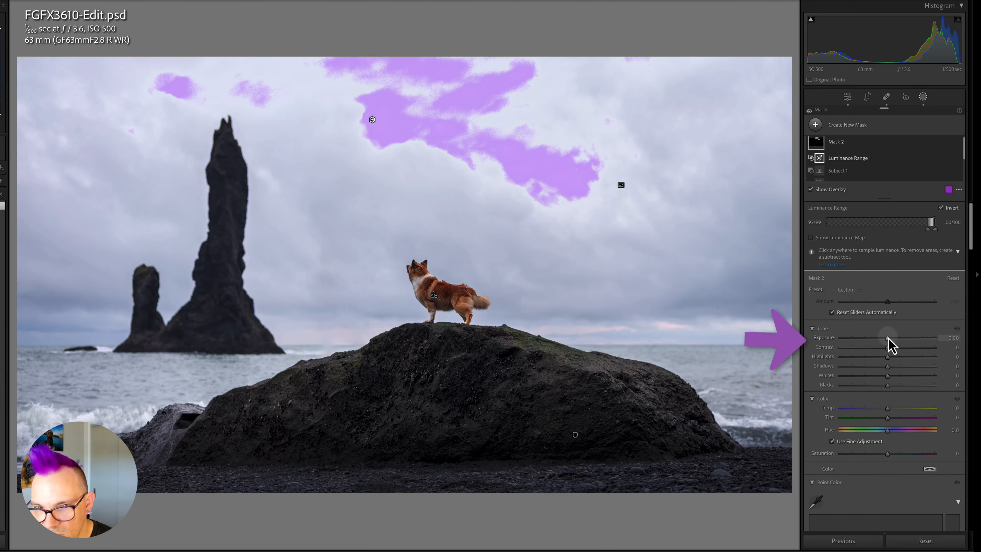
Raise the bright-cloud mask's Exposure to 0.41 and Dehaze to 27.
drag(888, 344, 894, 344)
scroll(873, 390, down, 3)
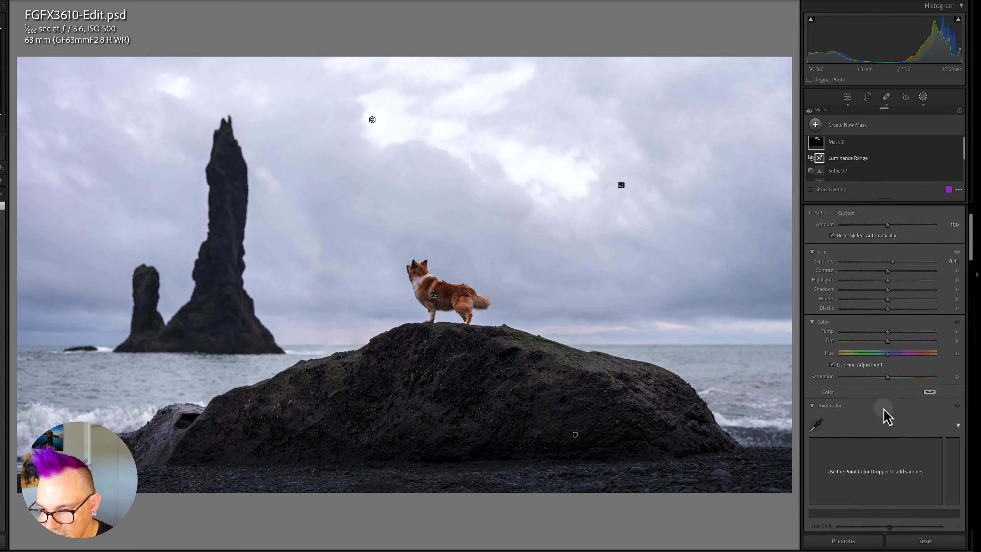
scroll(887, 416, down, 8)
drag(887, 435, 900, 436)
Add another Select Sky mask and subtract the subject from it.
scroll(867, 321, up, 3)
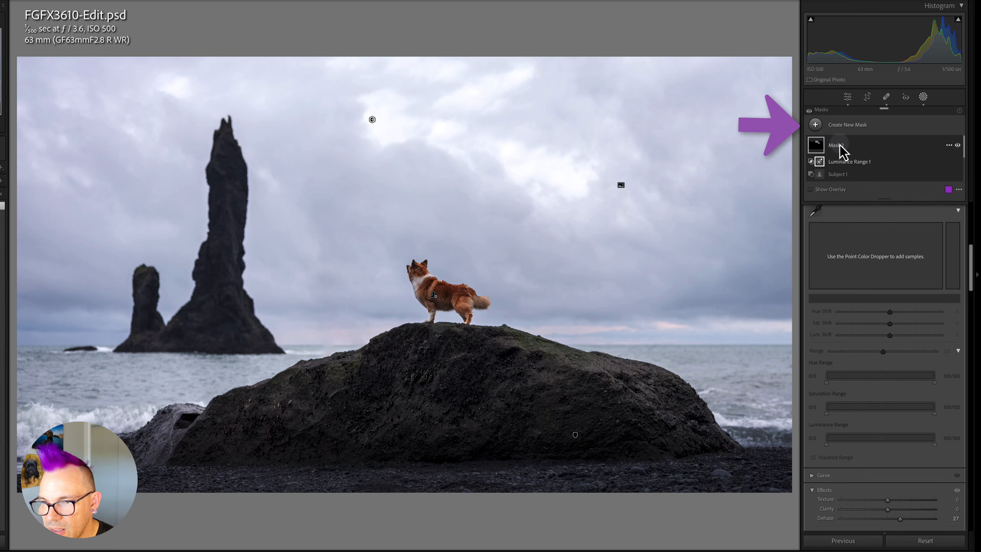
click(815, 126)
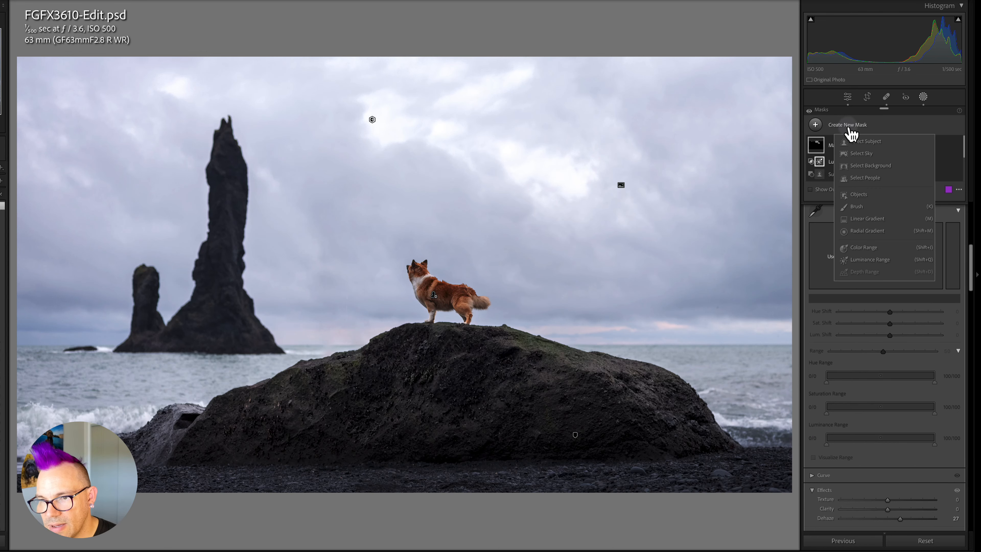
click(860, 155)
click(924, 170)
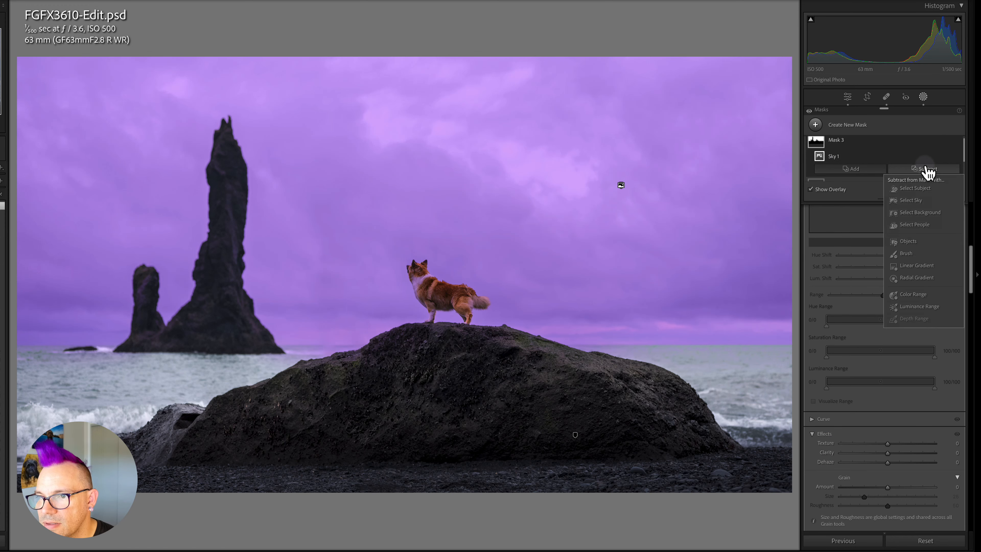
click(921, 188)
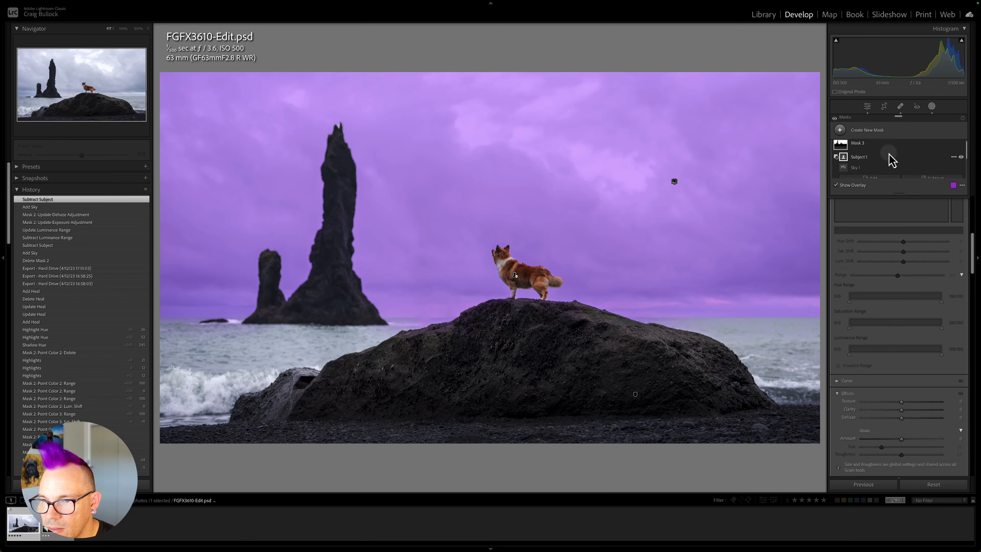
Intersect this third mask with a Luminance Range.
click(953, 149)
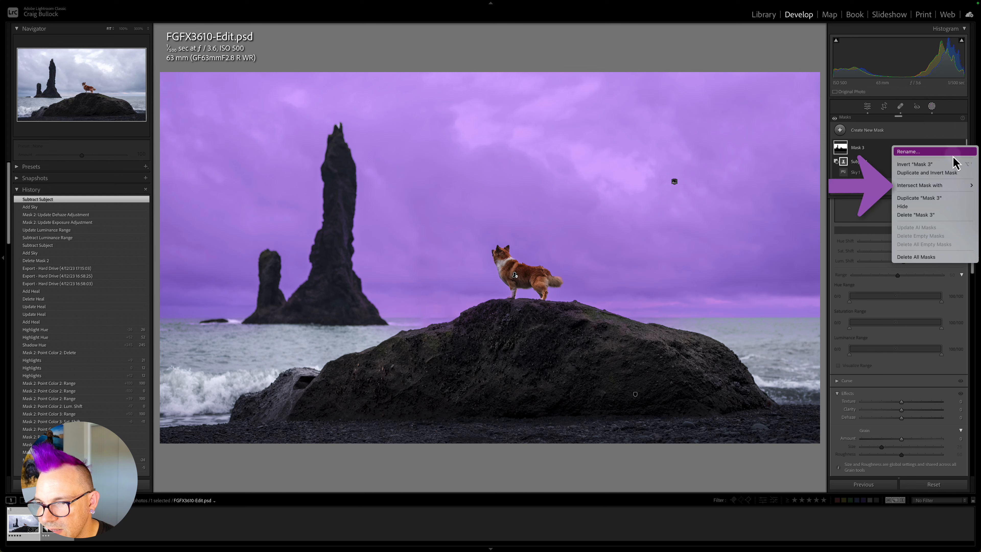
mouse_move(957, 186)
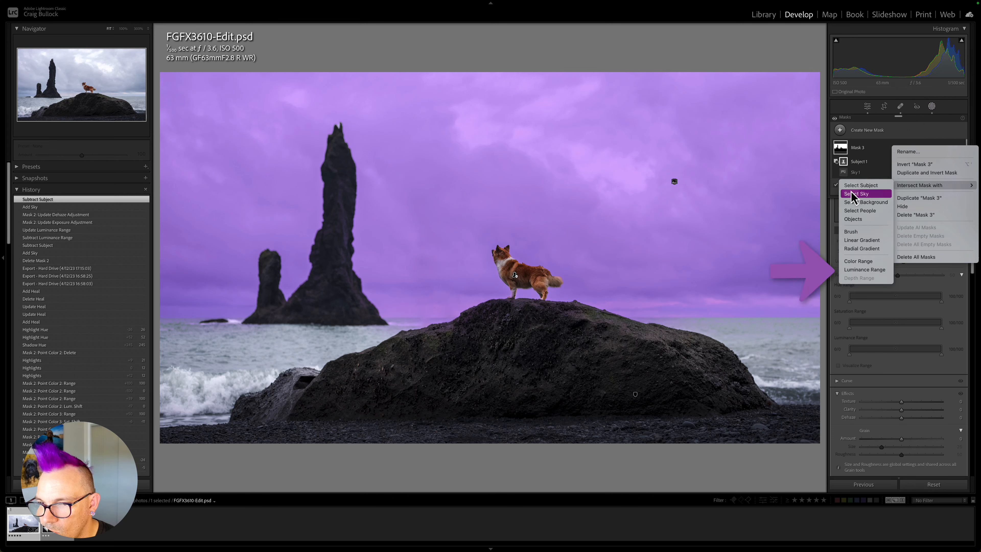
click(873, 272)
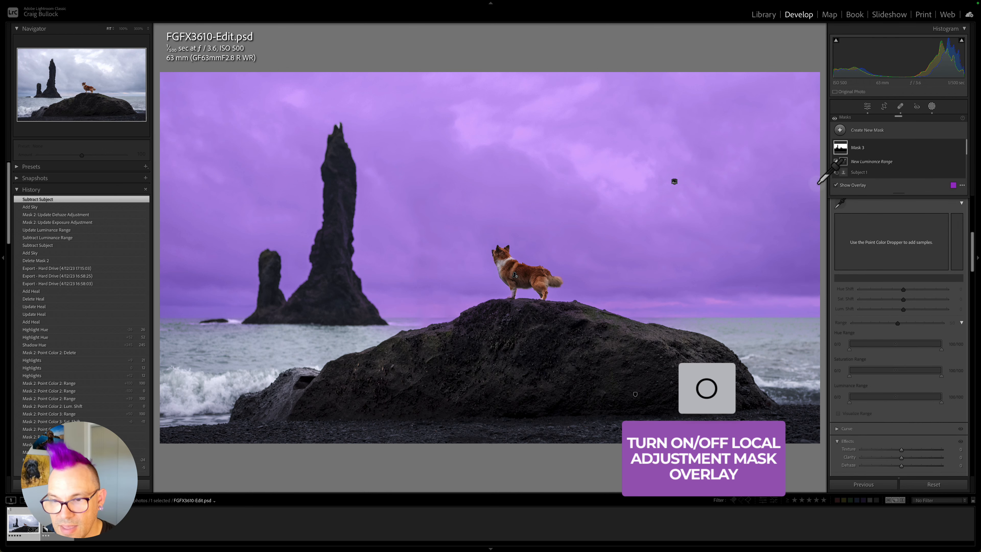
Sample the luminance from the darker clouds on the right side of the sky.
key(o)
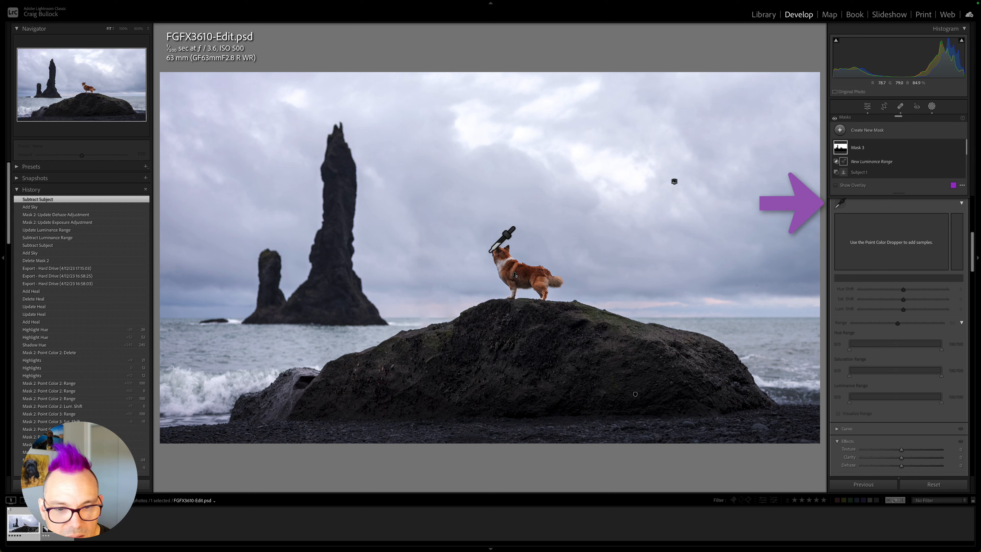
click(730, 284)
key(o)
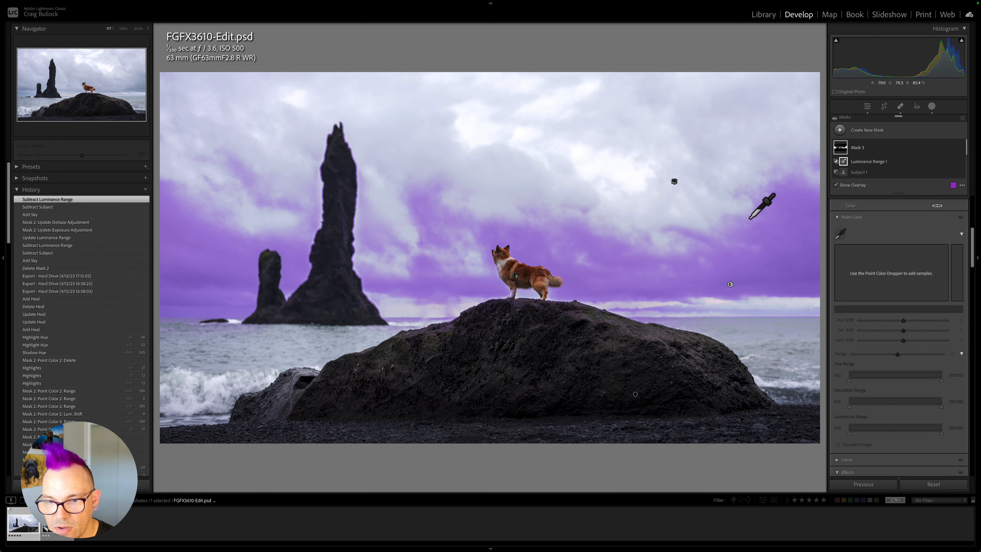
Lower the dark-cloud mask's Exposure to -0.81.
click(840, 233)
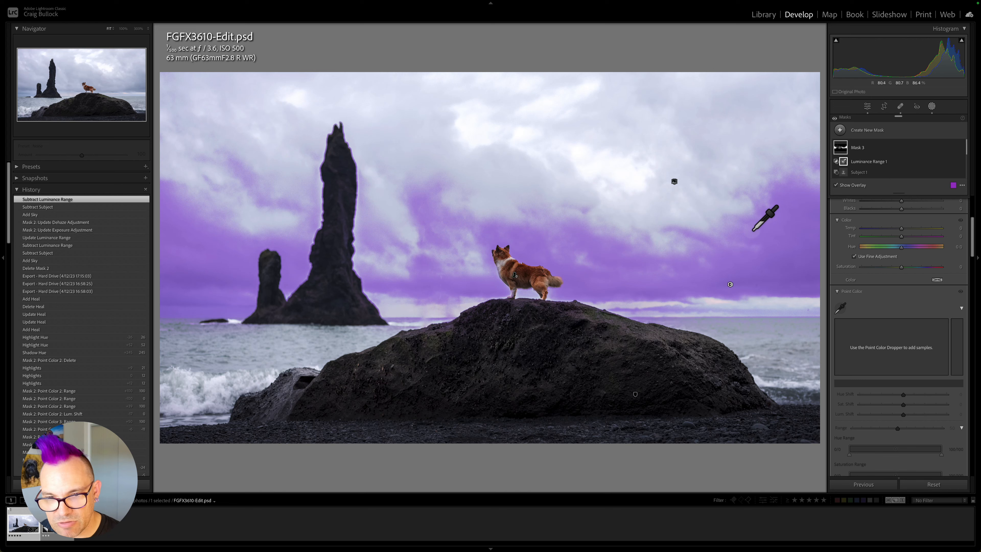
scroll(926, 282, up, 4)
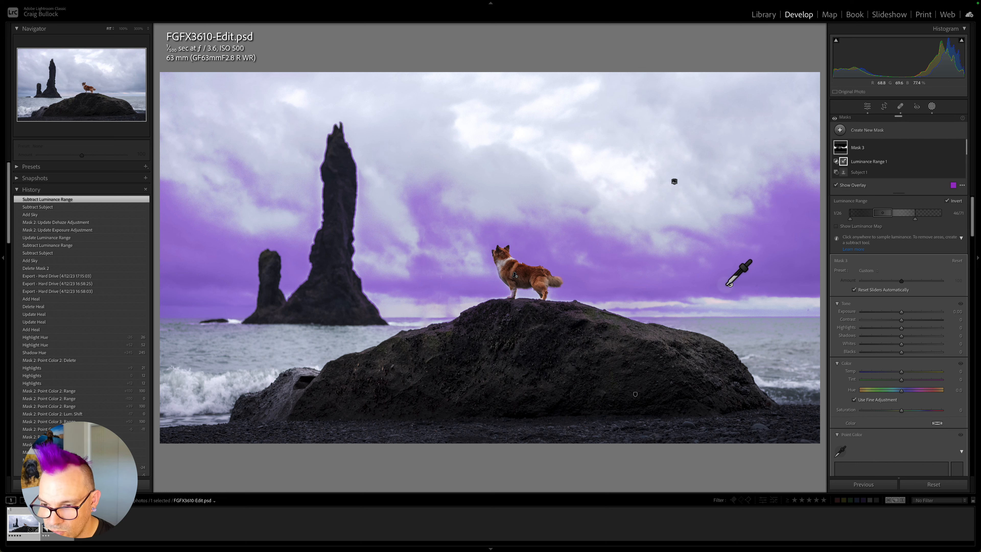
drag(902, 316, 897, 313)
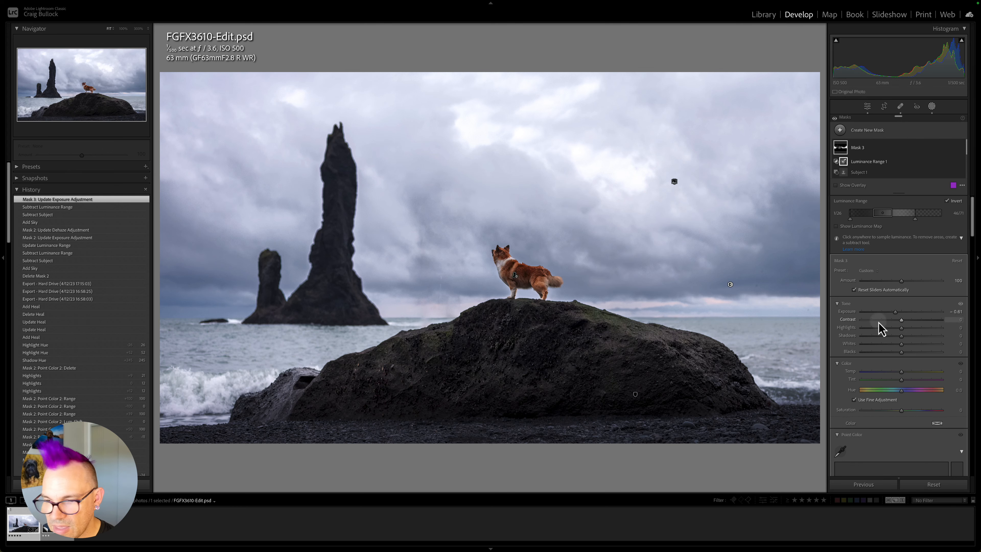
scroll(878, 329, down, 5)
scroll(897, 339, down, 10)
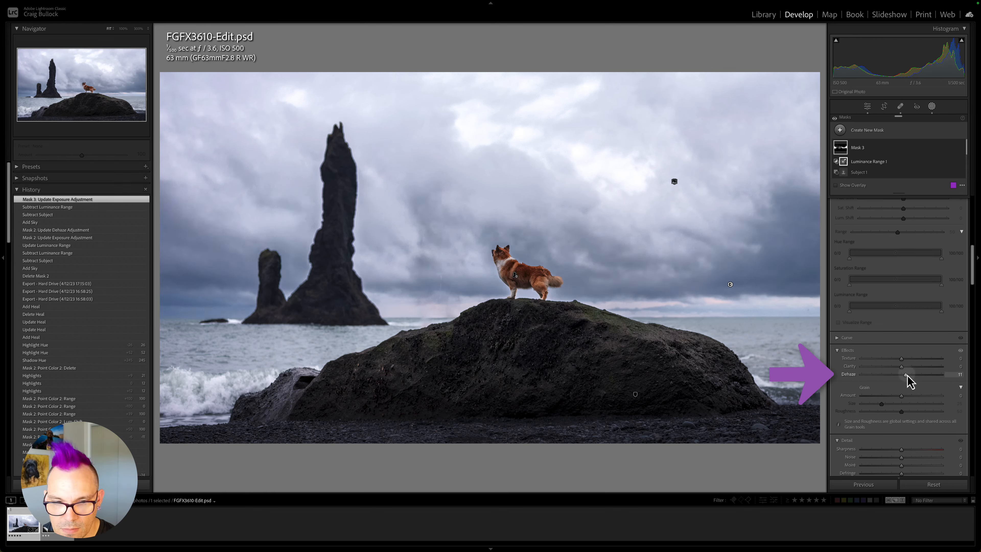
Raise the dark-cloud mask's Dehaze slightly.
drag(909, 380, 908, 379)
scroll(886, 309, up, 15)
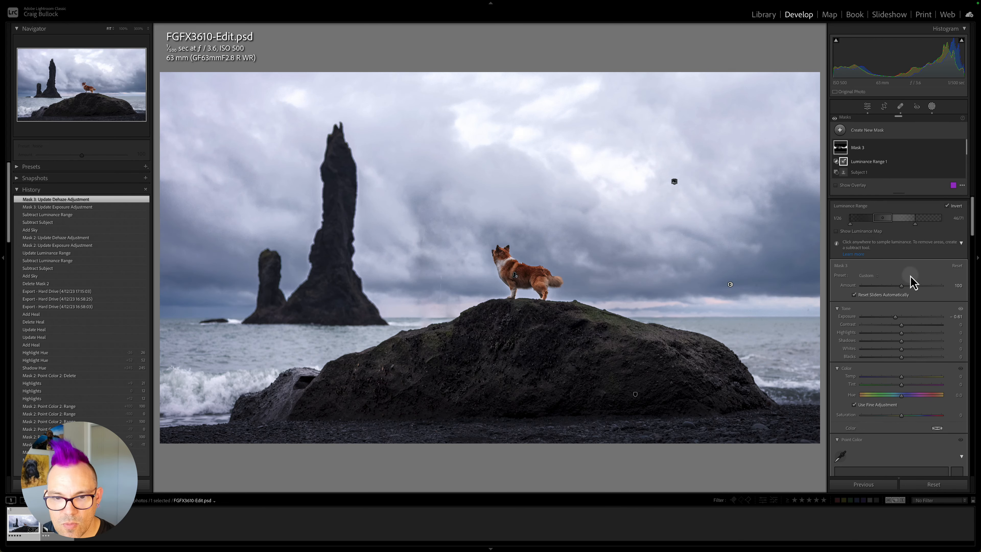
scroll(934, 298, down, 1)
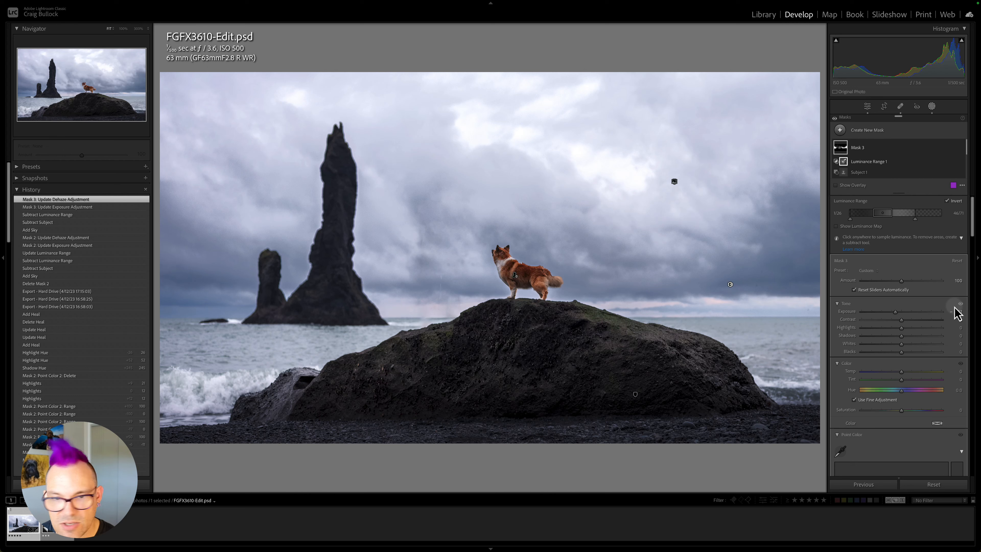
Create a fourth mask with Select Sky and subtract the subject from it.
click(839, 130)
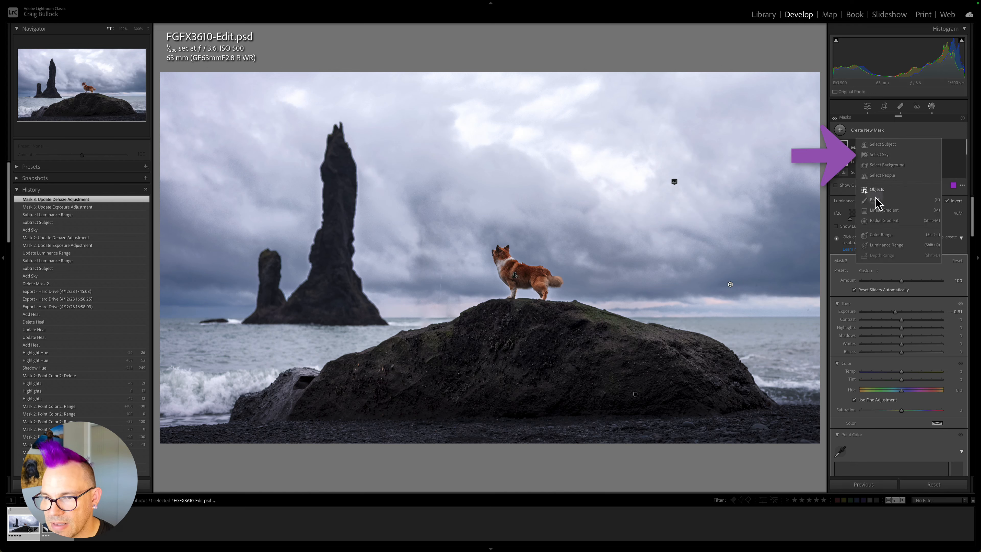
click(909, 157)
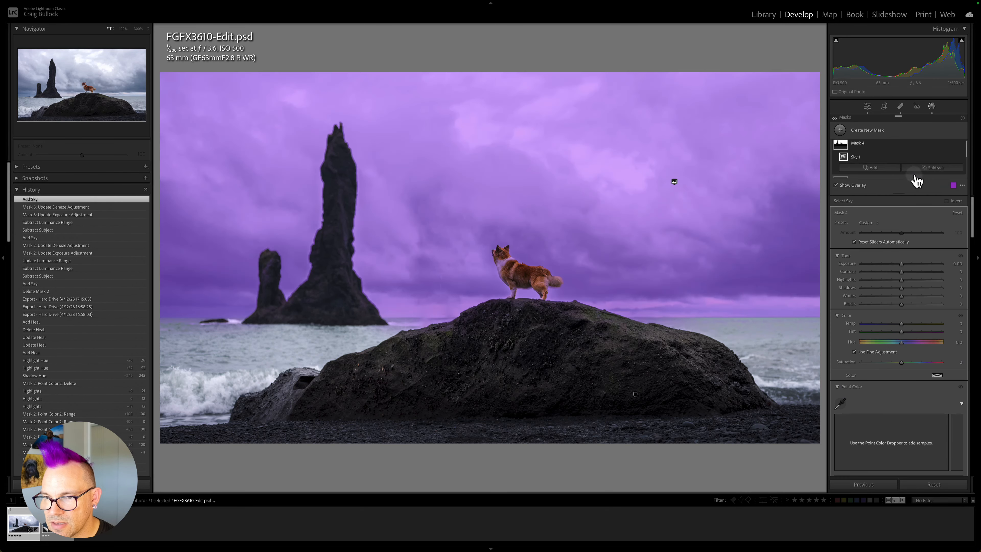
click(930, 168)
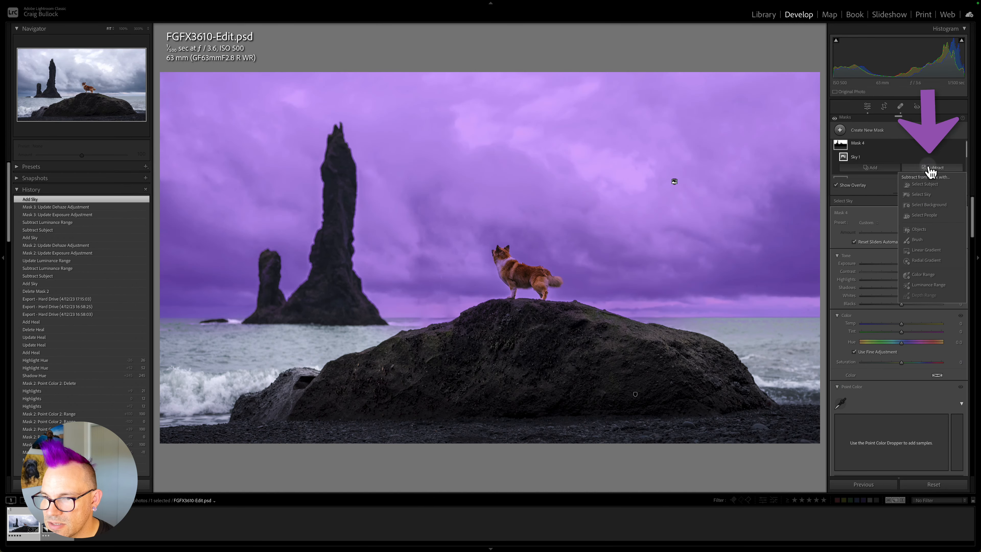
click(928, 185)
Intersect this fourth mask with a Luminance Range.
click(953, 144)
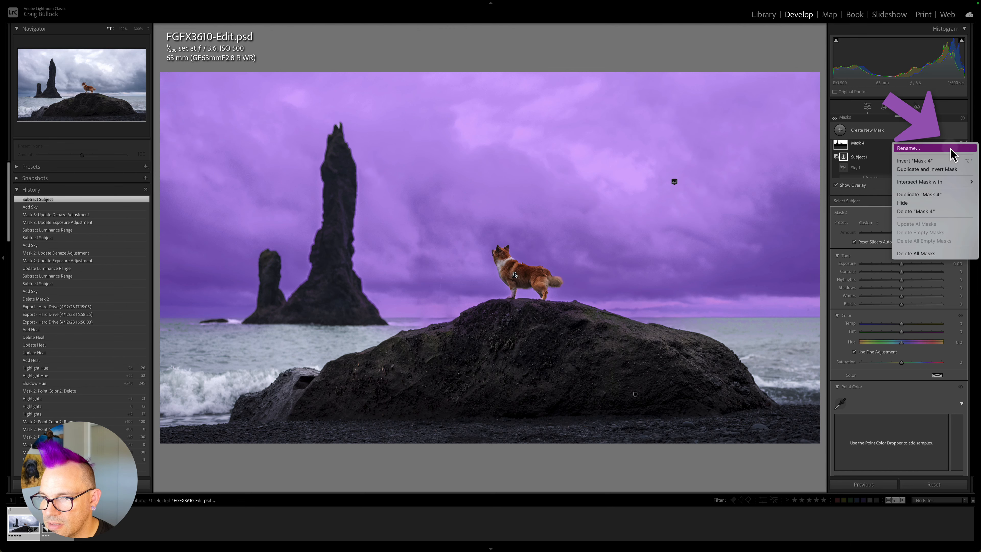
mouse_move(930, 182)
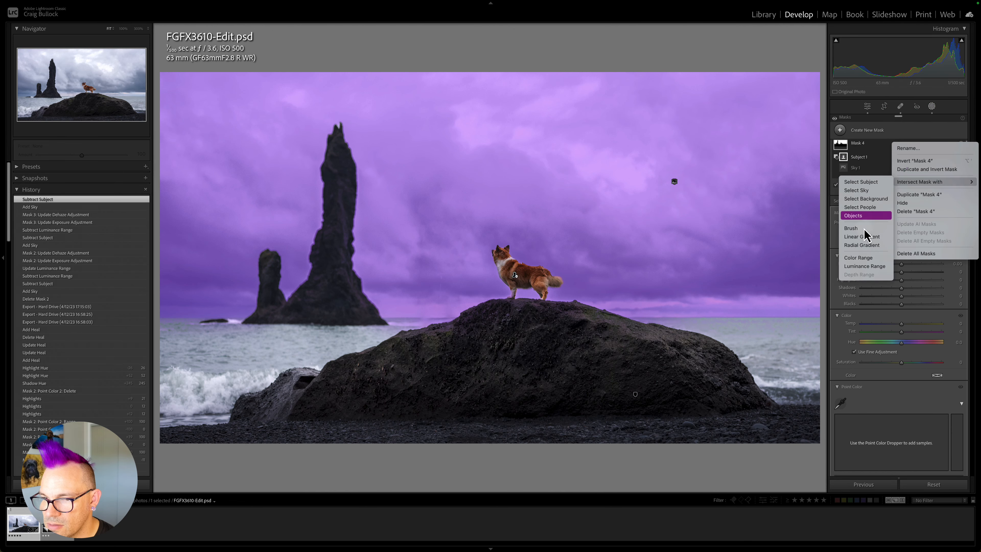
click(869, 265)
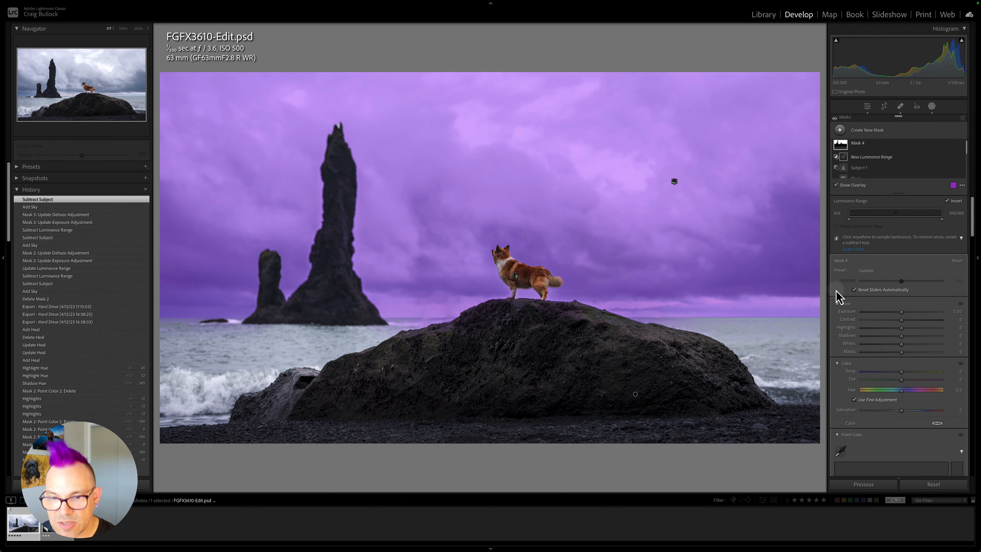
Sample the luminance from the brighter clouds in the upper-right part of the sky.
key(o)
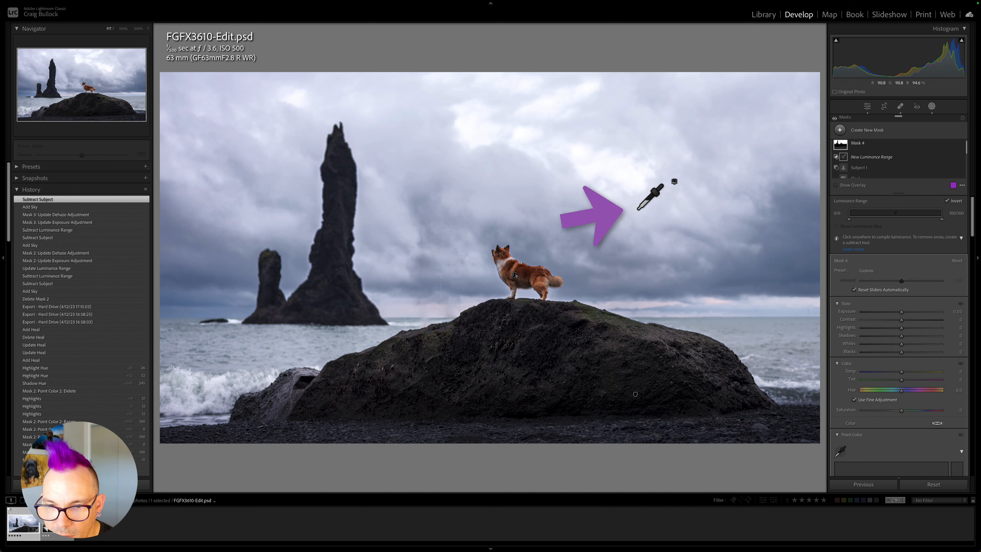
click(643, 216)
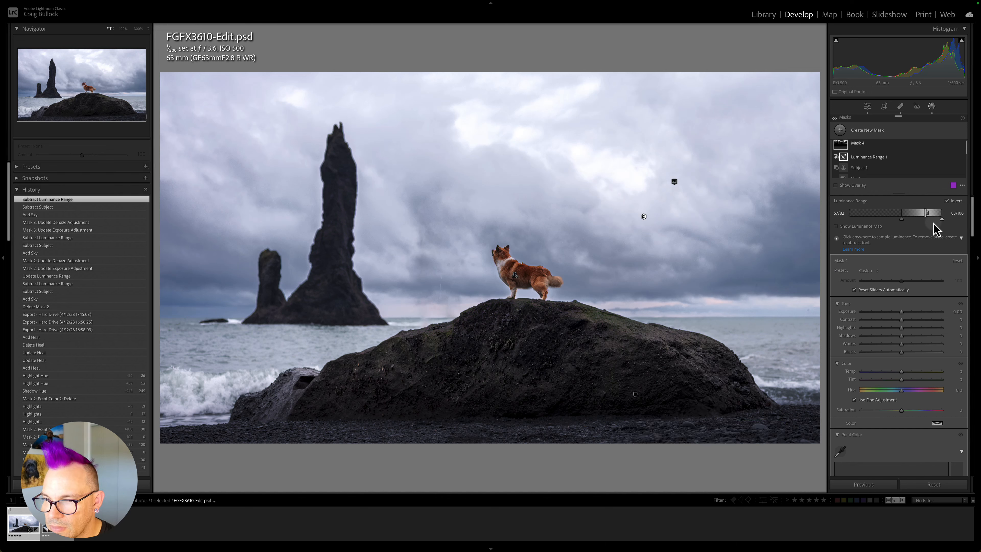
key(o)
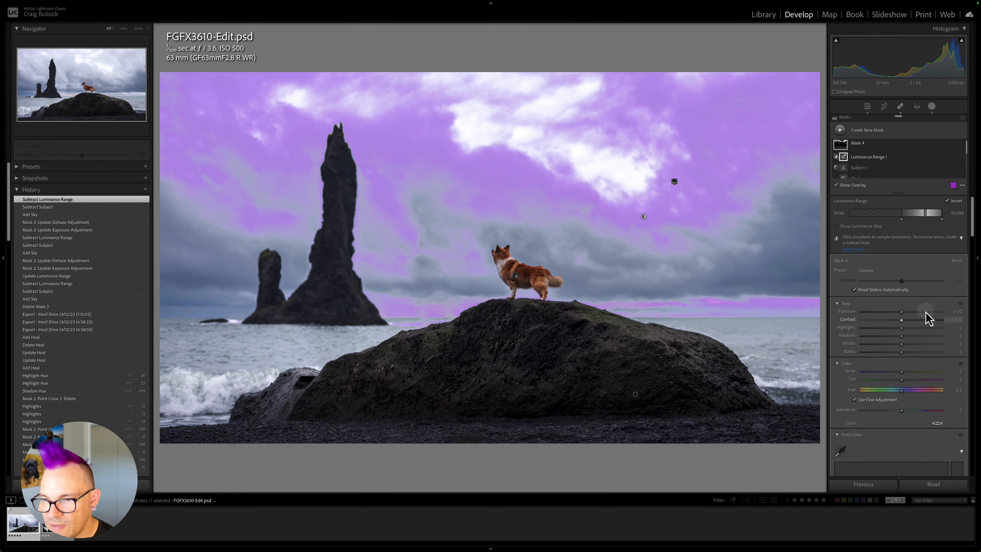
Lower the bright-cloud mask's Exposure to -0.18 and raise its Dehaze slightly.
drag(902, 314, 895, 317)
scroll(896, 355, down, 6)
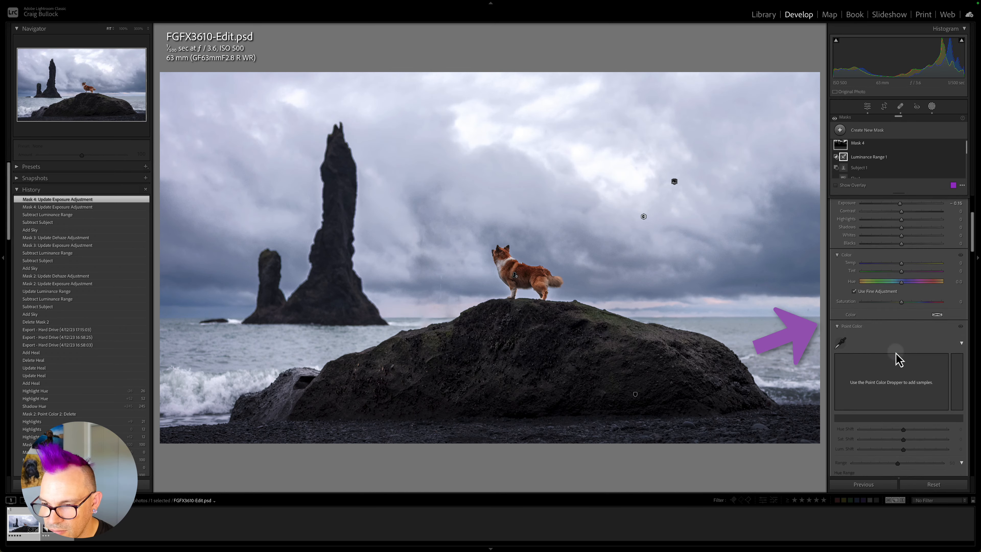
scroll(898, 336, down, 4)
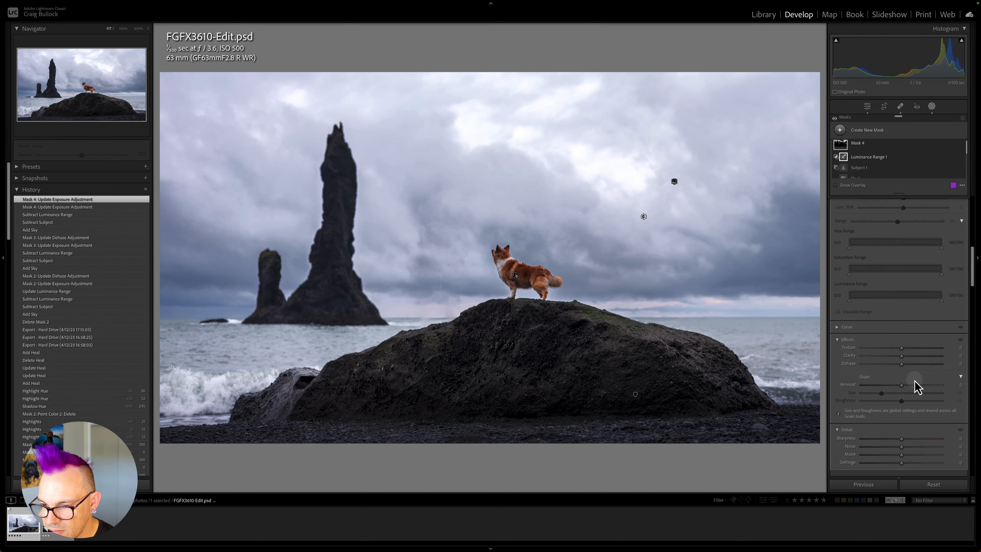
drag(901, 362, 909, 366)
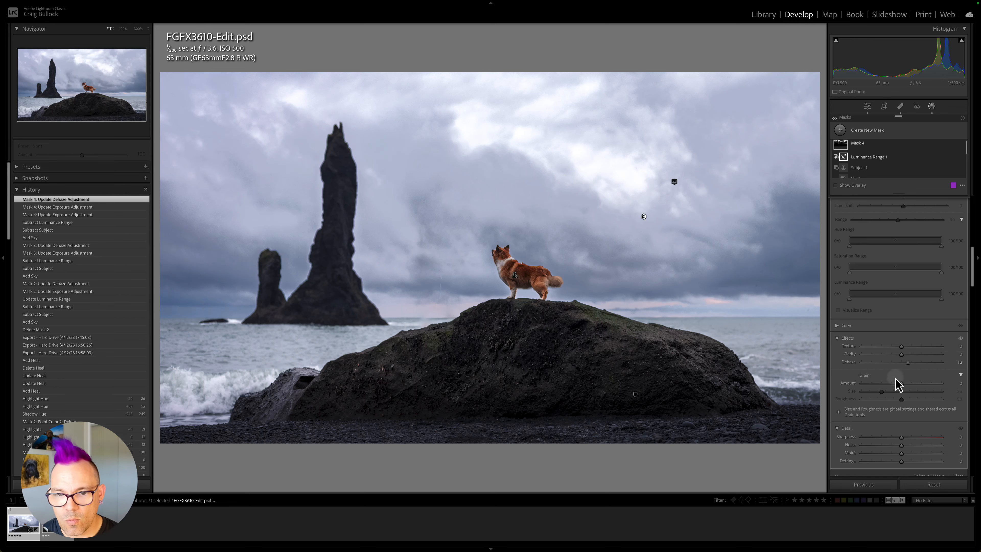
Close masking and zoom in to inspect the sky and clouds around the dog.
click(931, 105)
click(718, 215)
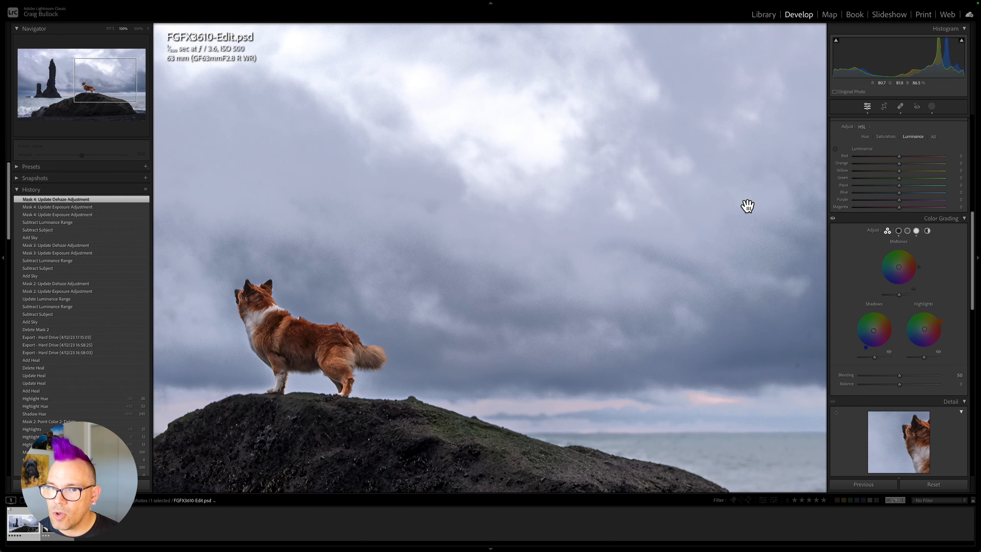
scroll(745, 207, right, 5)
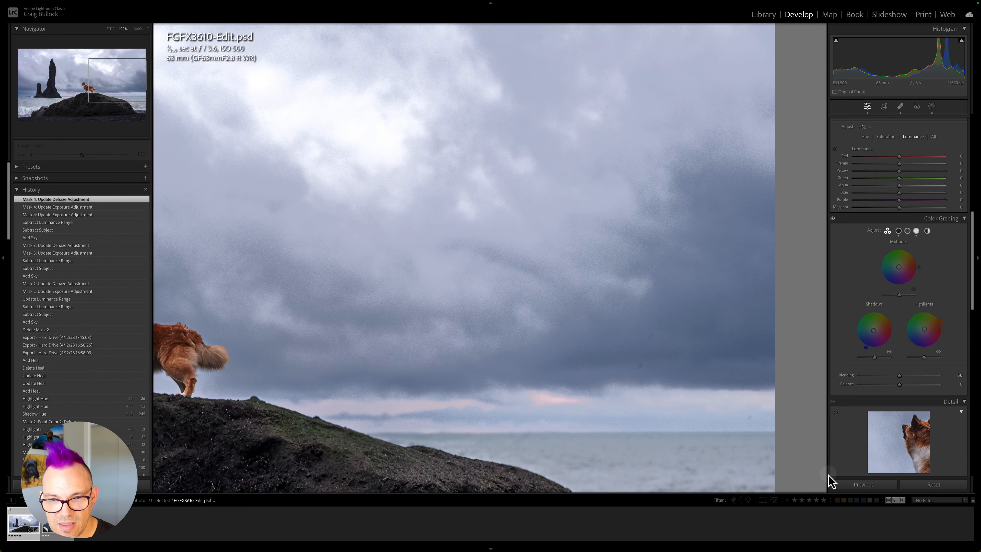
scroll(544, 260, left, 6)
scroll(541, 257, up, 5)
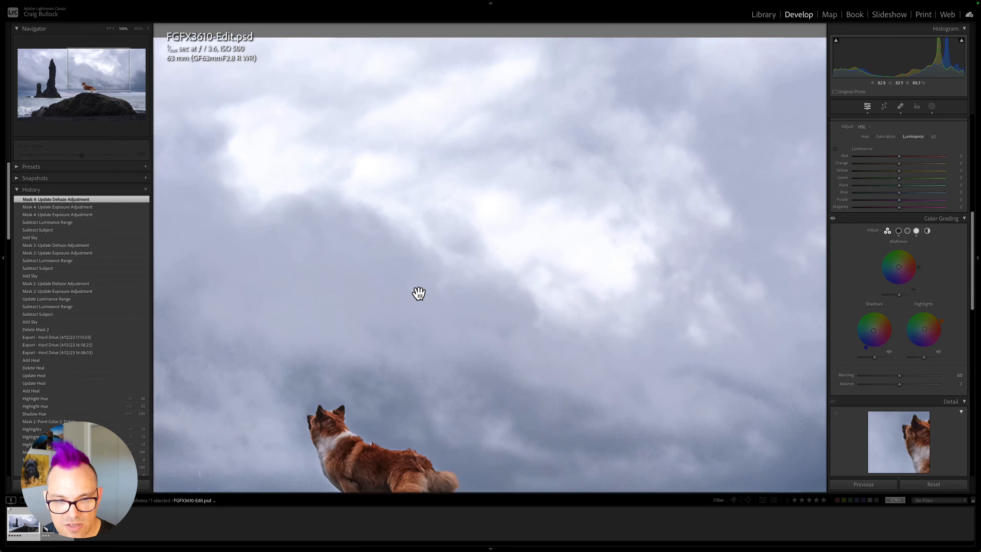
click(374, 206)
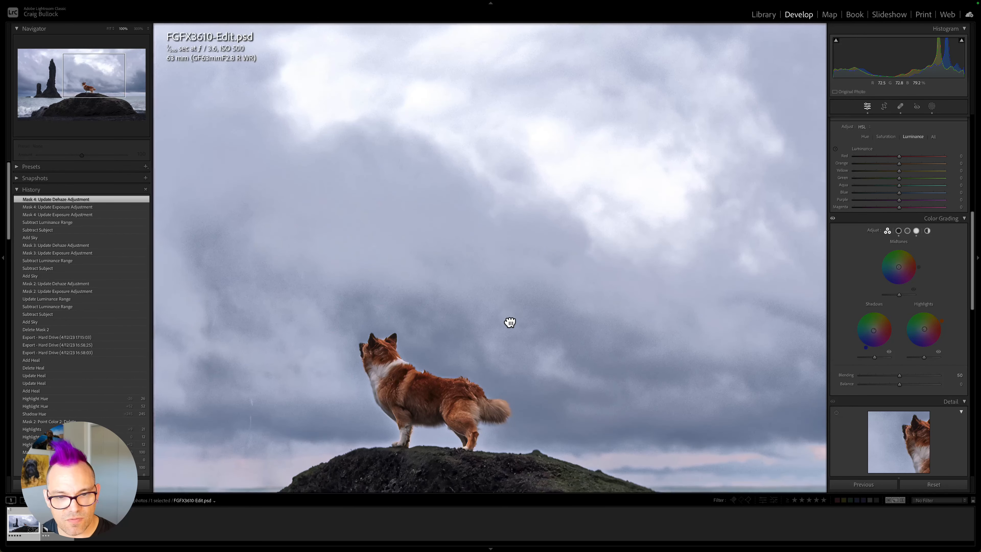